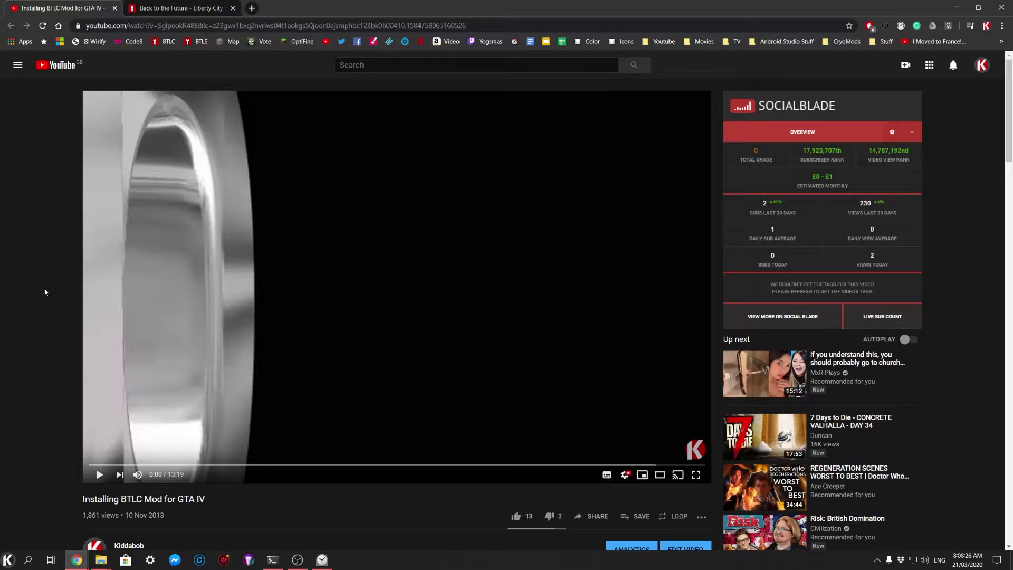
Highlight, then deselect, the video title and upload date below the video.
scroll(55, 301, down, 4)
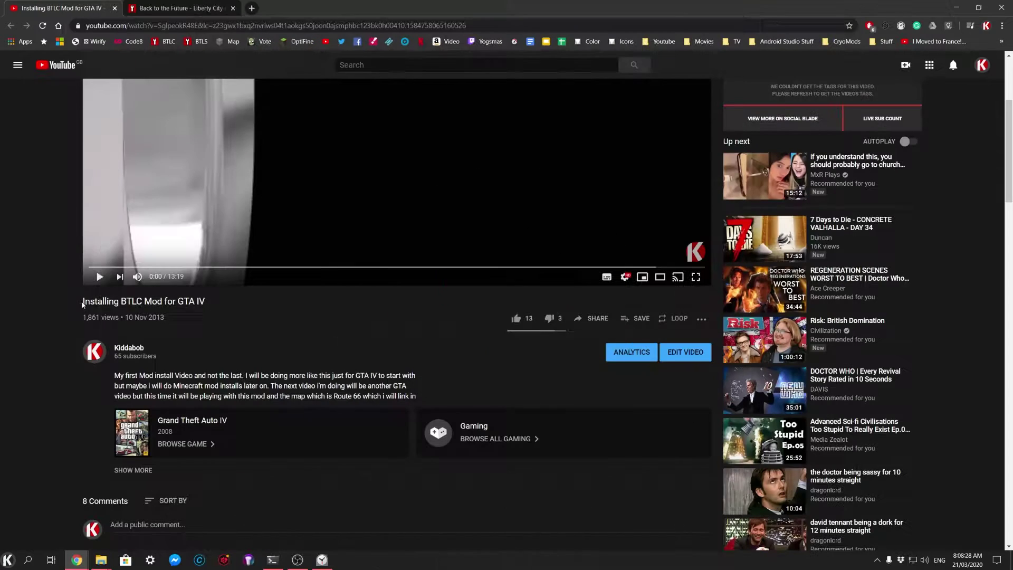
drag(83, 305, 211, 307)
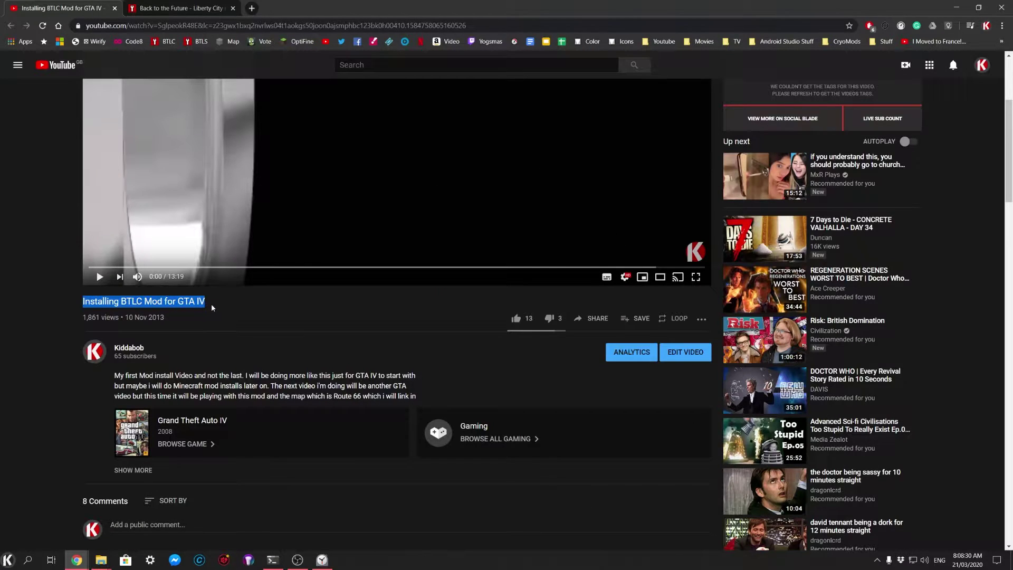
click(211, 303)
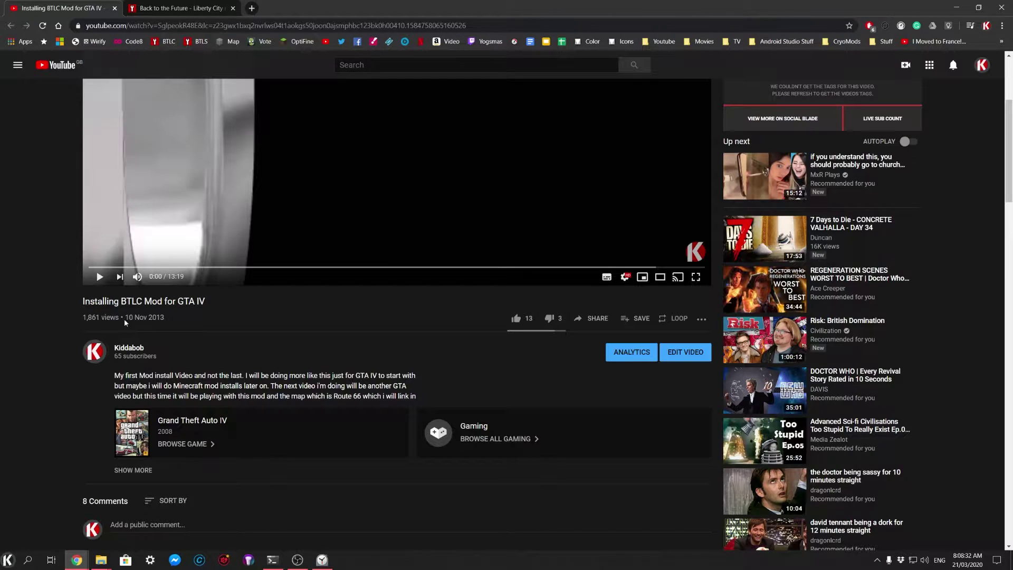
drag(126, 317, 181, 327)
click(172, 321)
Scroll down to the comments and highlight the question about the German download.
scroll(57, 356, down, 1)
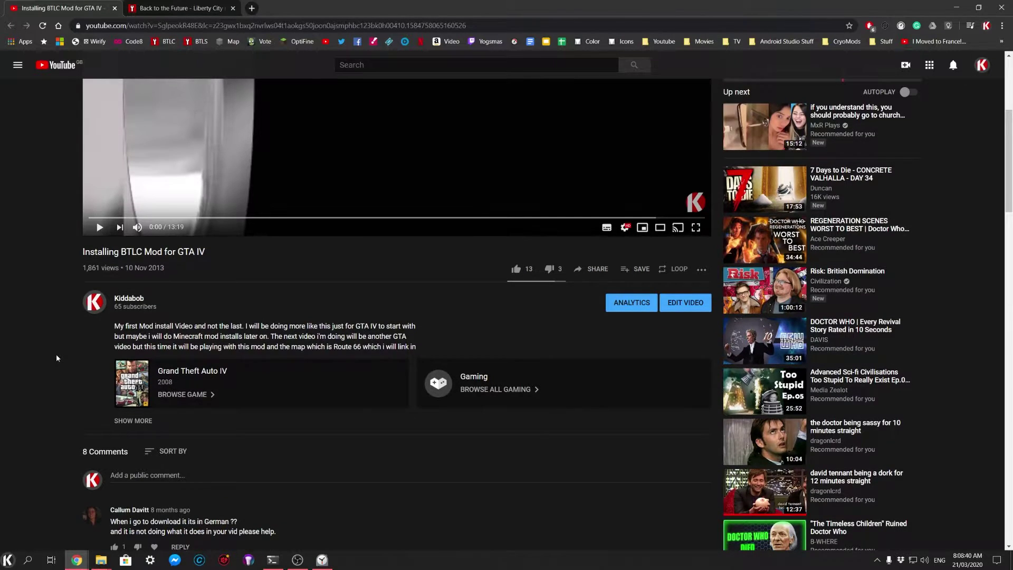
scroll(57, 358, down, 4)
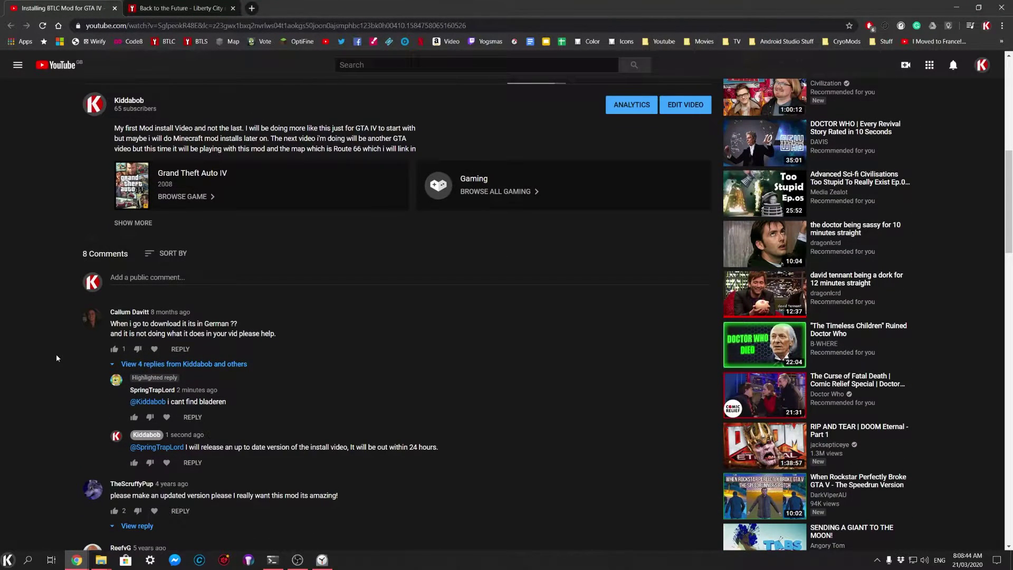
scroll(57, 359, down, 2)
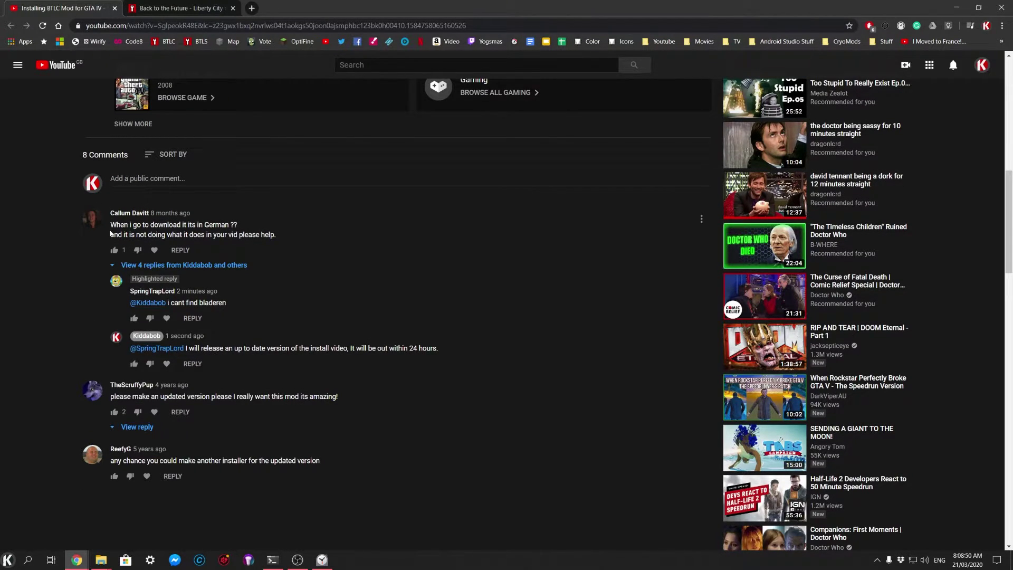
drag(111, 225, 229, 224)
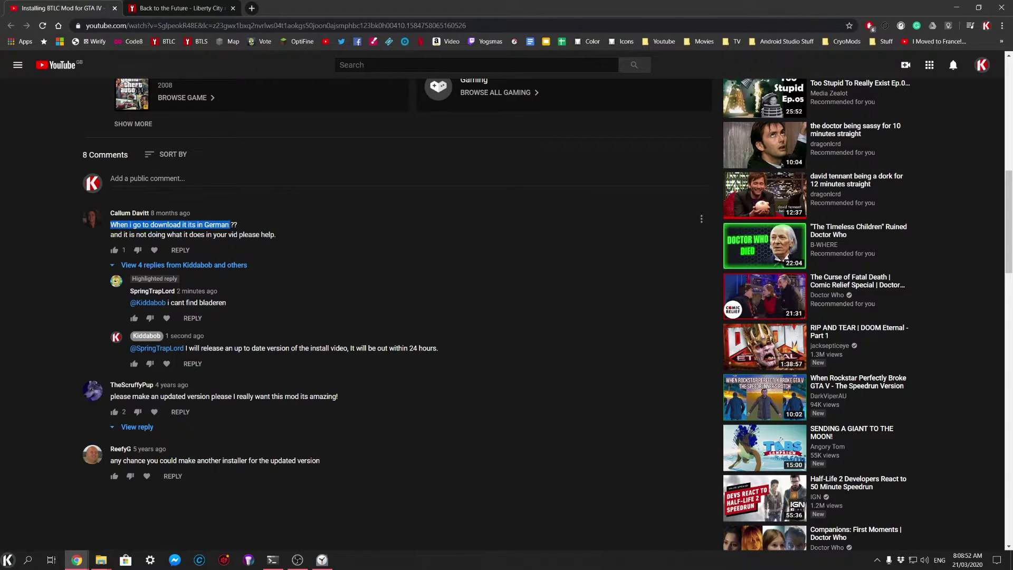
Show the 4 replies under the first comment and highlight the step-by-step install reply.
click(157, 266)
scroll(156, 265, down, 1)
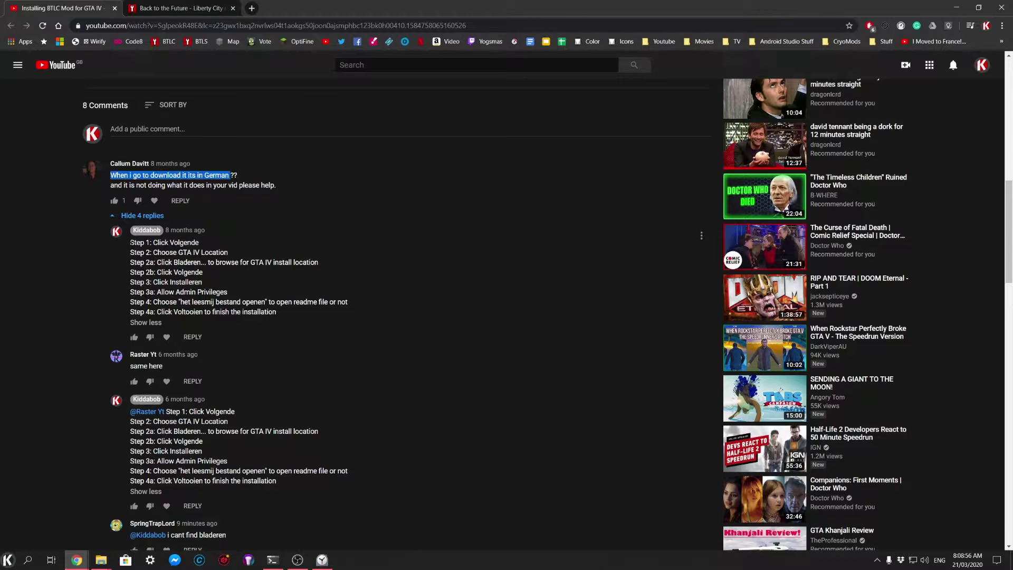
drag(130, 242, 278, 315)
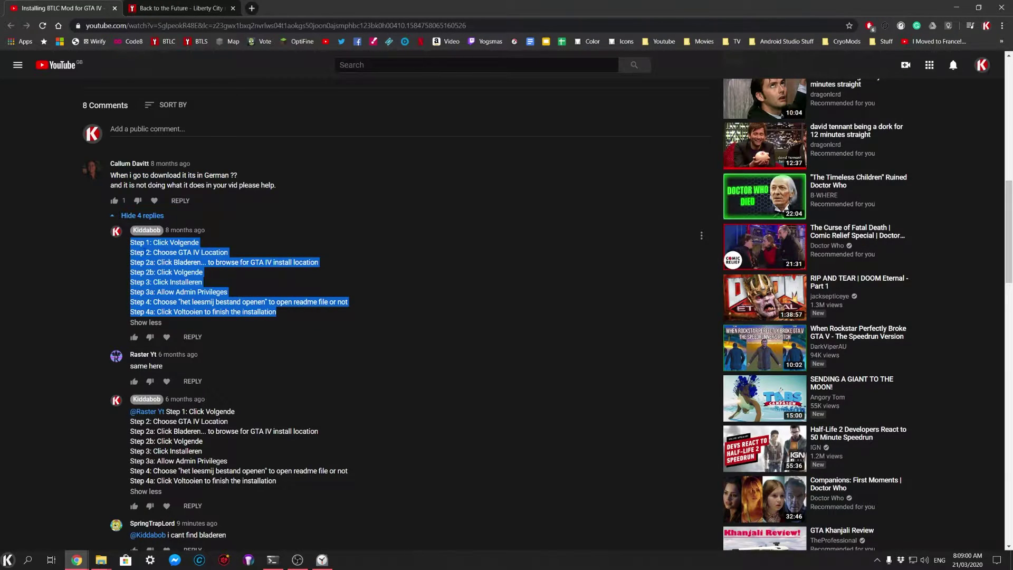
Scroll through the rest of the replies to the German-download comment.
scroll(188, 253, down, 2)
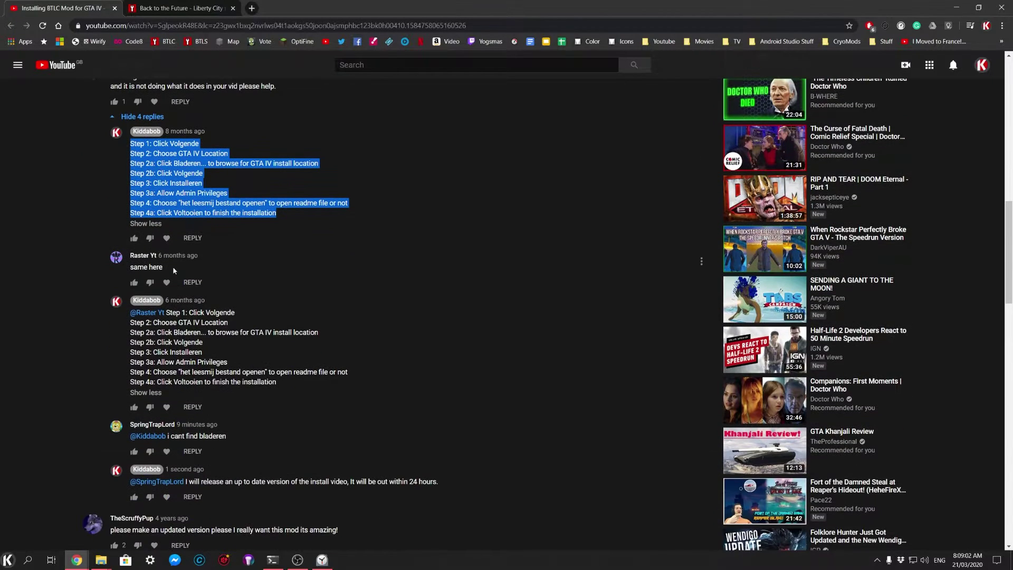
scroll(189, 252, down, 1)
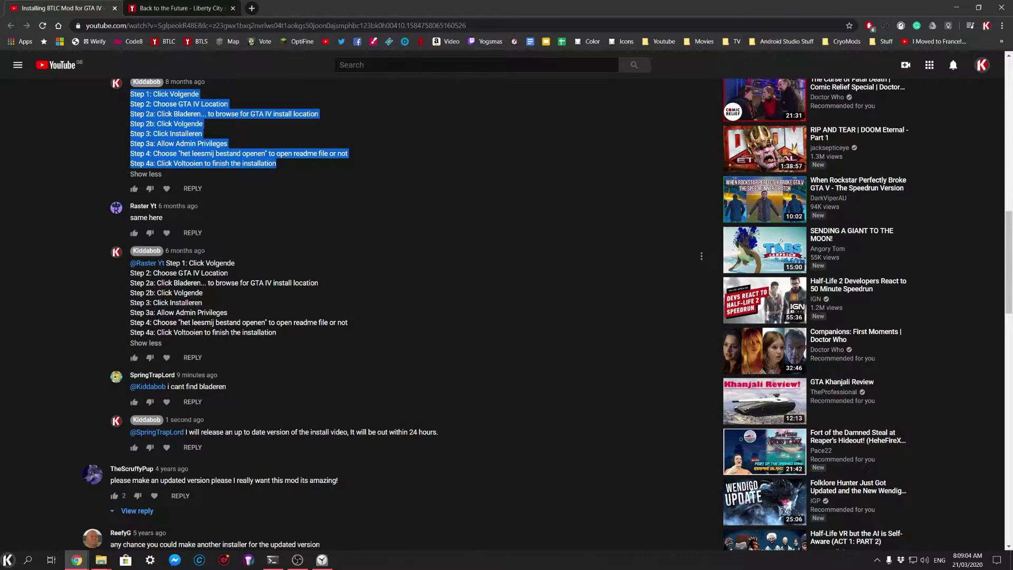
scroll(149, 254, down, 3)
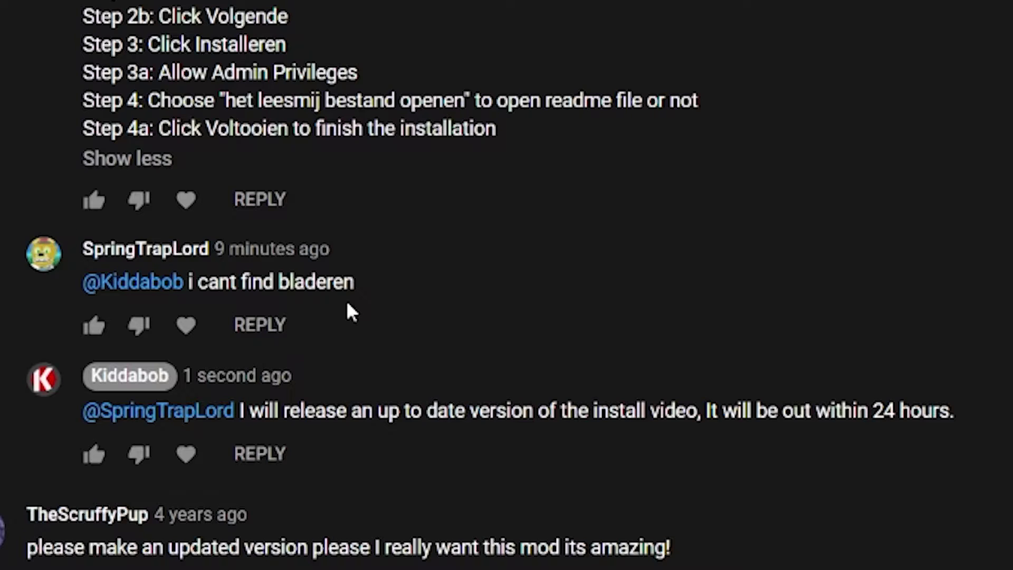
scroll(344, 302, down, 3)
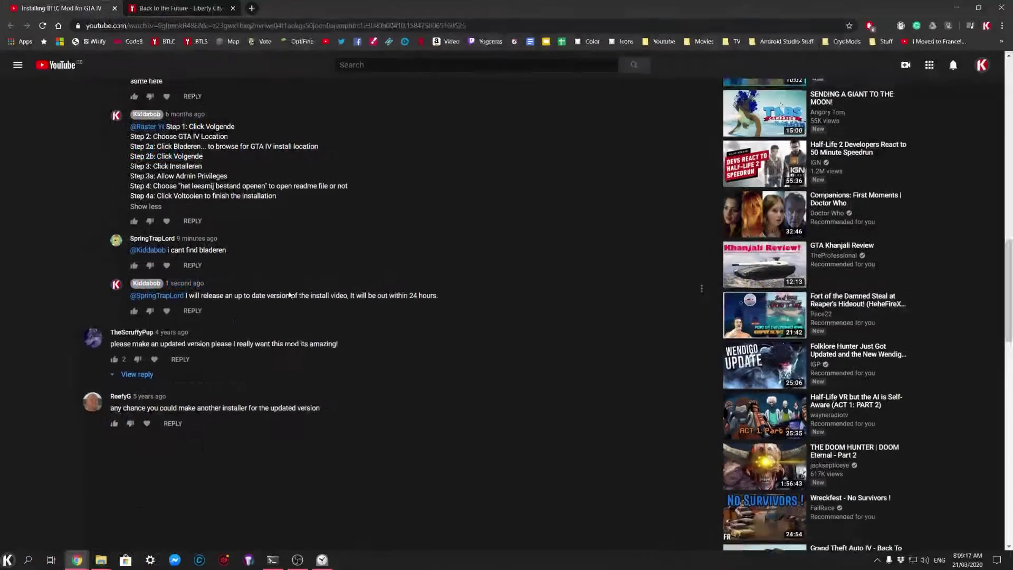
scroll(281, 292, up, 15)
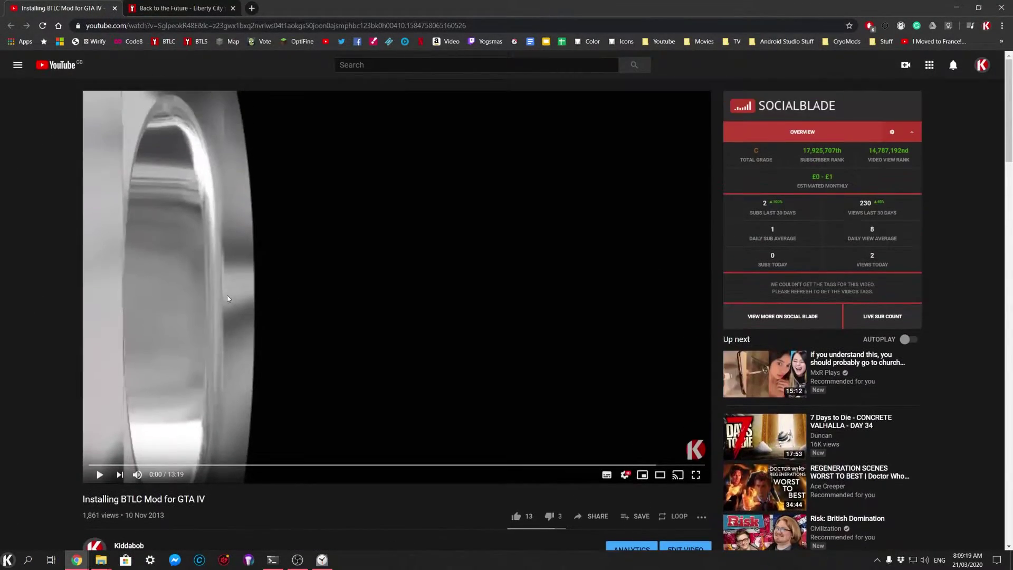
Switch to the Back to the Future - Liberty City ModDB tab and open the BTTF IV Logo thumbnail.
click(173, 6)
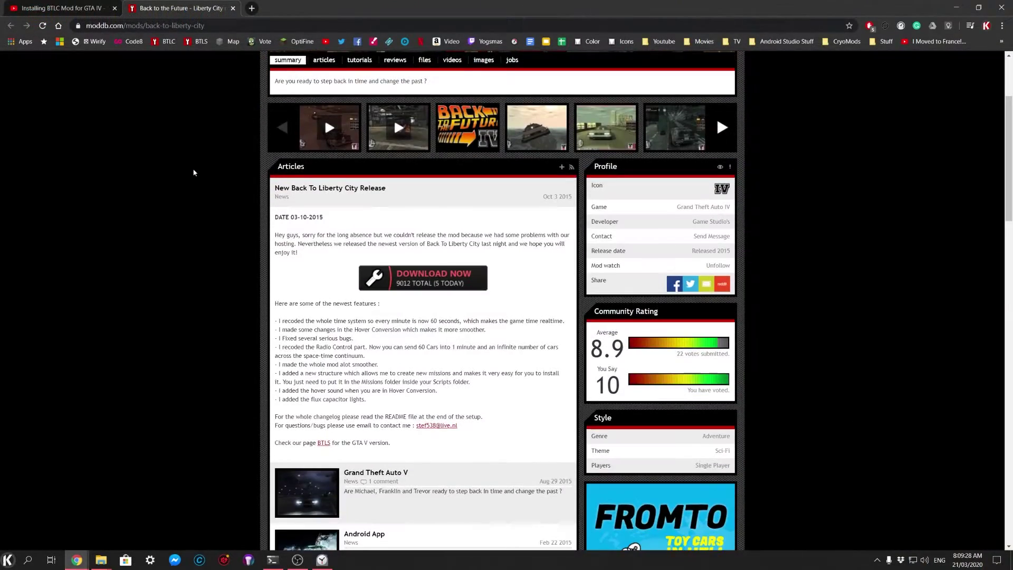
scroll(195, 170, down, 2)
scroll(195, 174, up, 2)
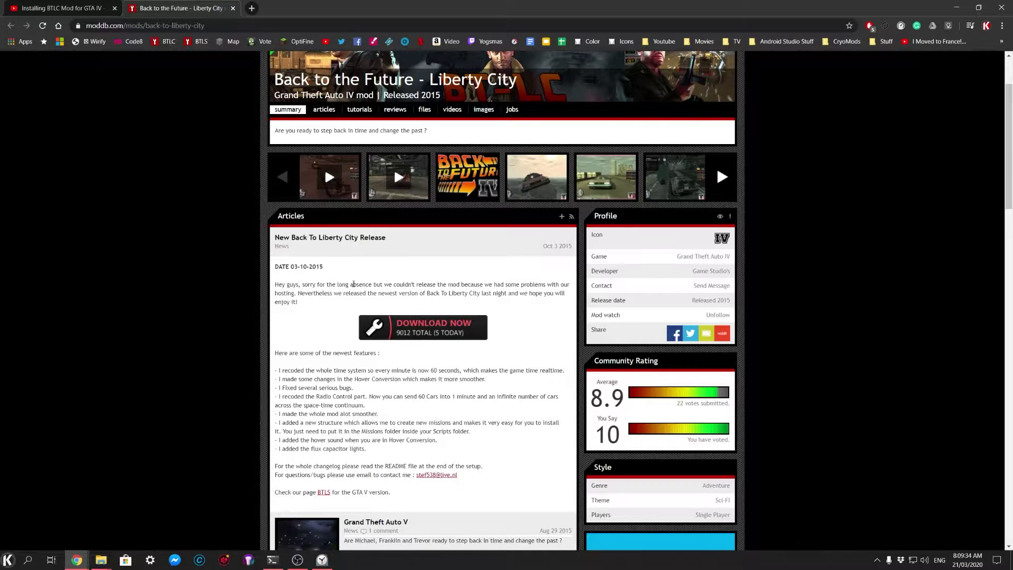
click(483, 190)
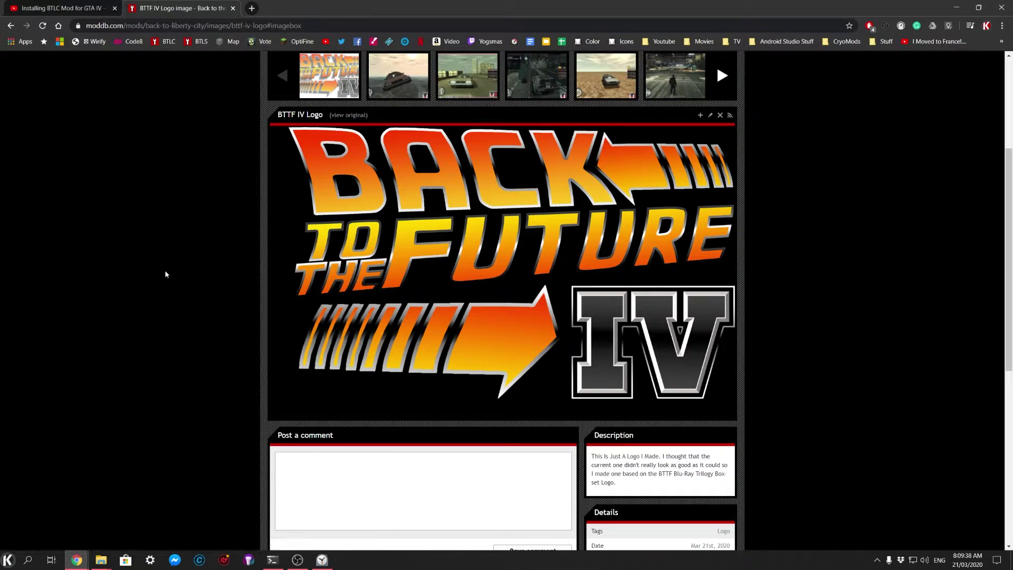
scroll(722, 91, up, 1)
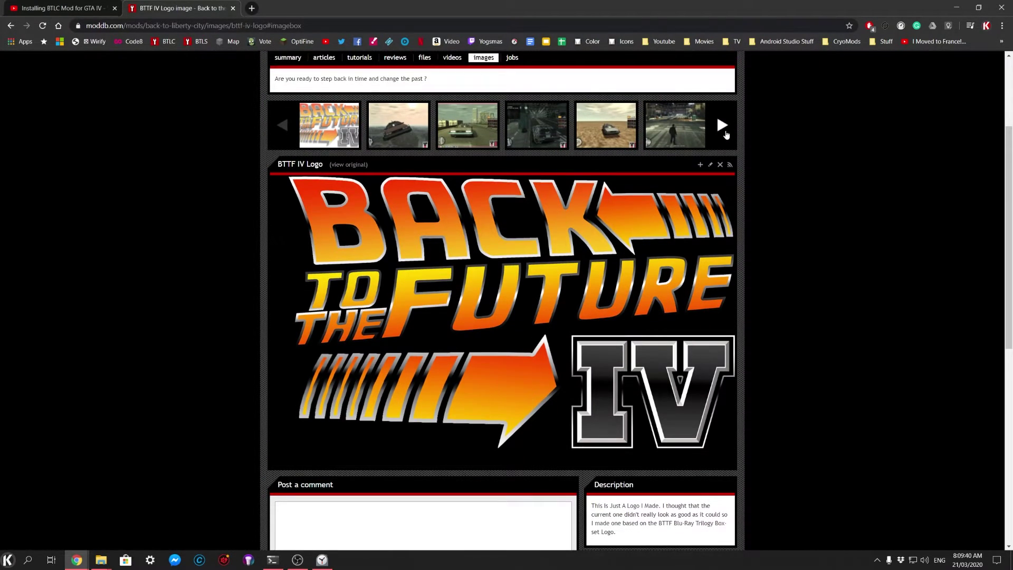
scroll(800, 266, down, 1)
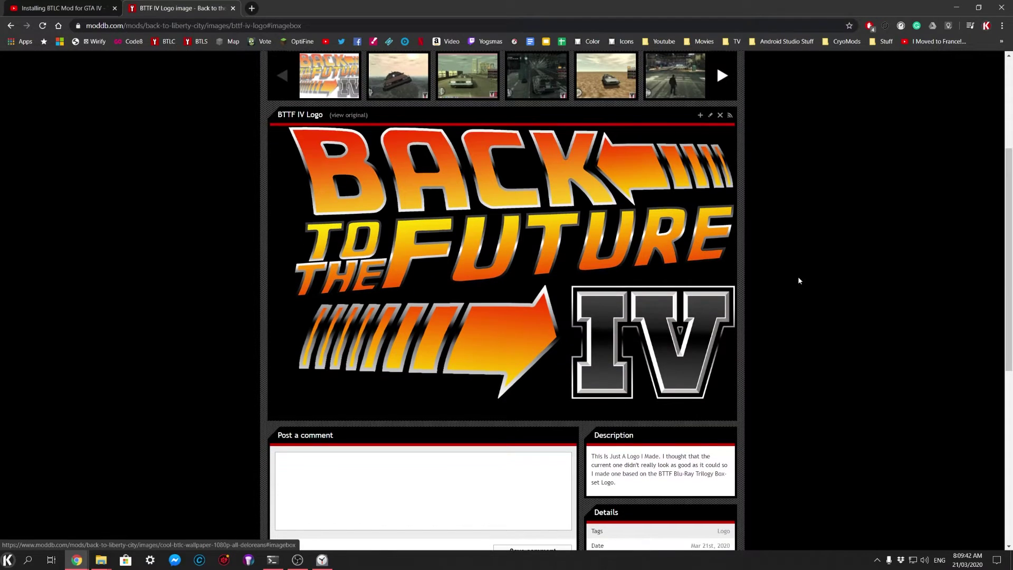
scroll(782, 222, up, 3)
click(722, 232)
click(722, 237)
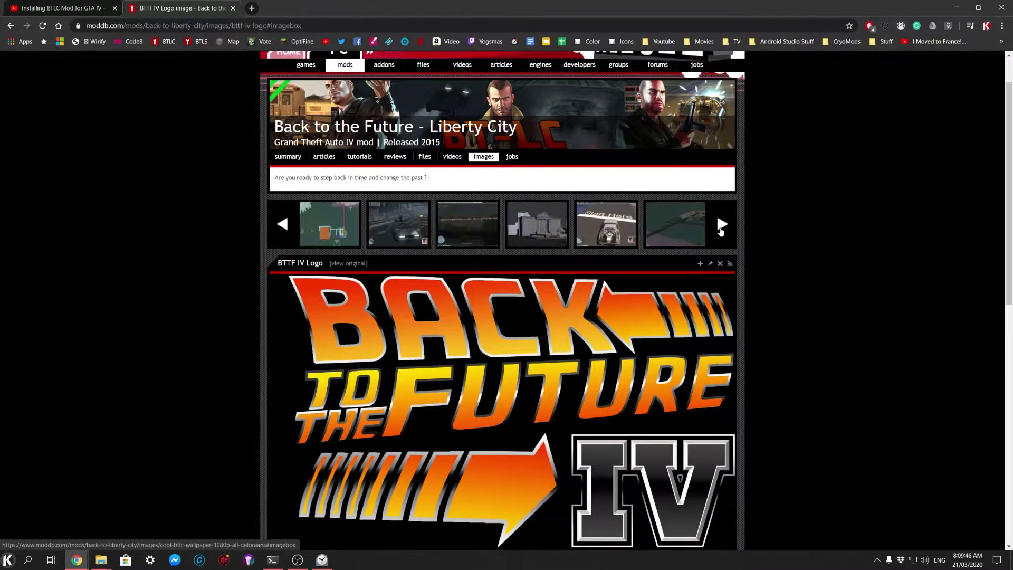
click(721, 234)
click(721, 232)
click(721, 231)
click(722, 230)
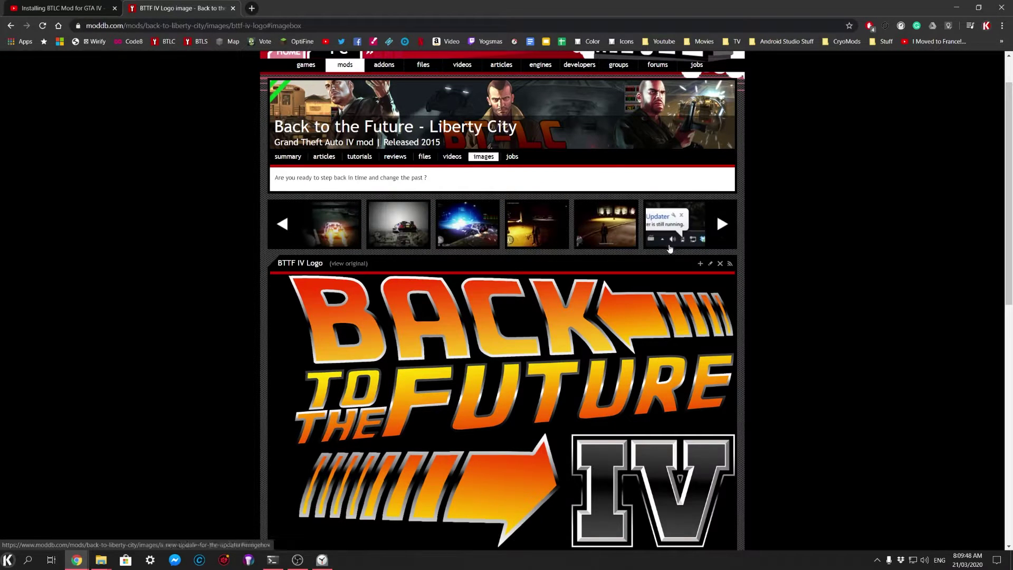
click(282, 224)
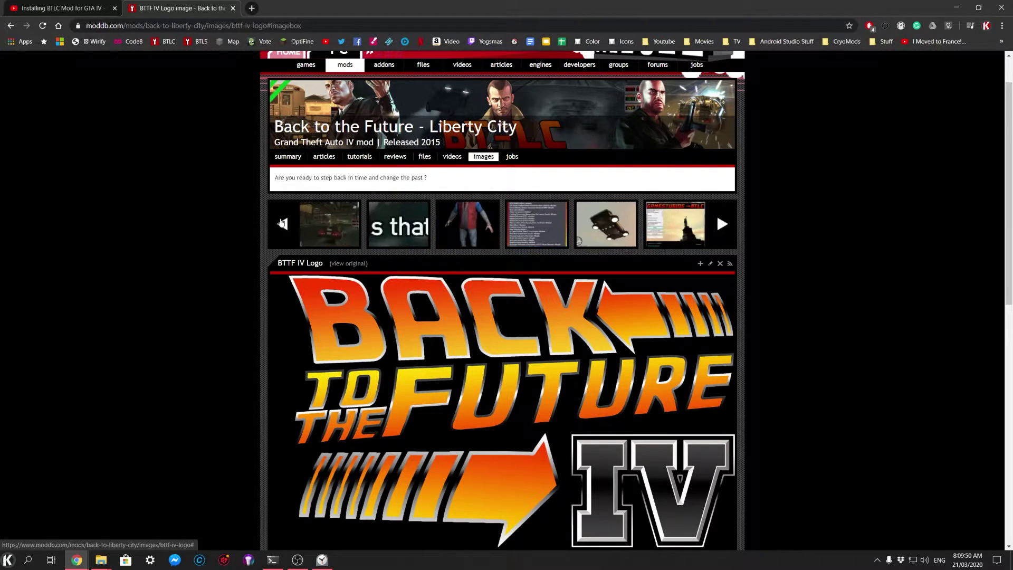
click(282, 224)
click(282, 224)
click(282, 224)
click(282, 223)
click(282, 224)
click(282, 223)
click(283, 224)
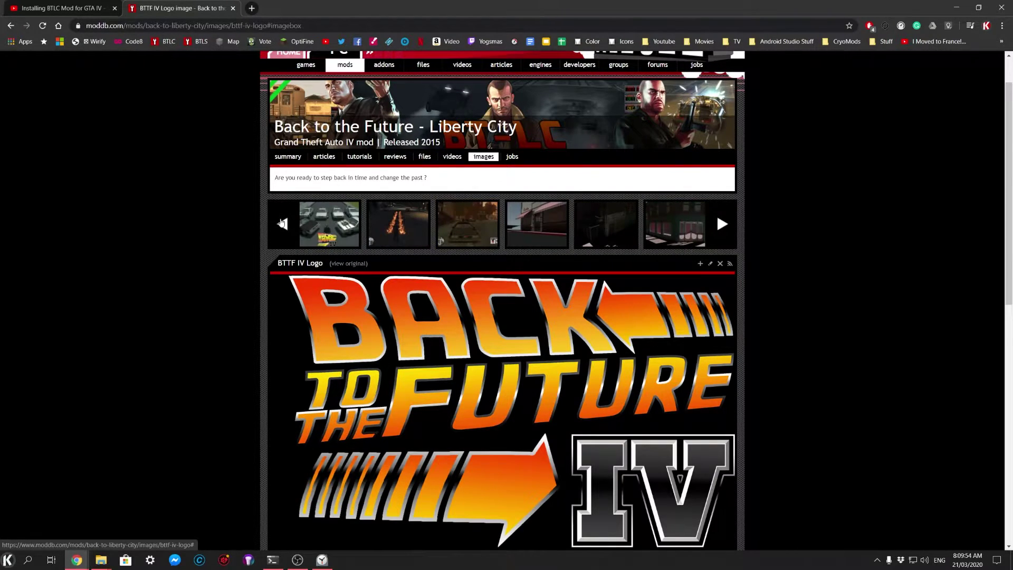
click(328, 227)
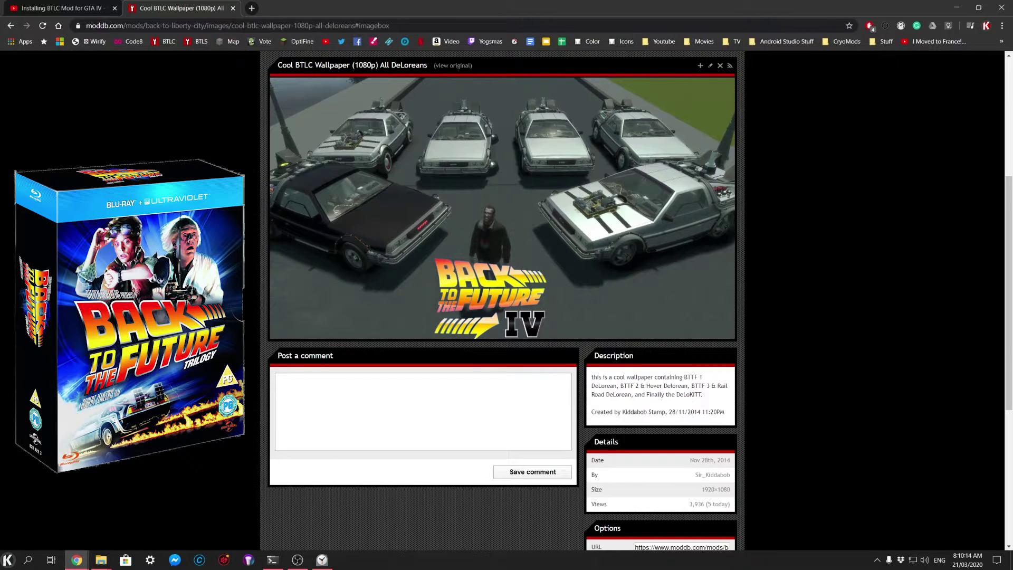
scroll(346, 286, up, 5)
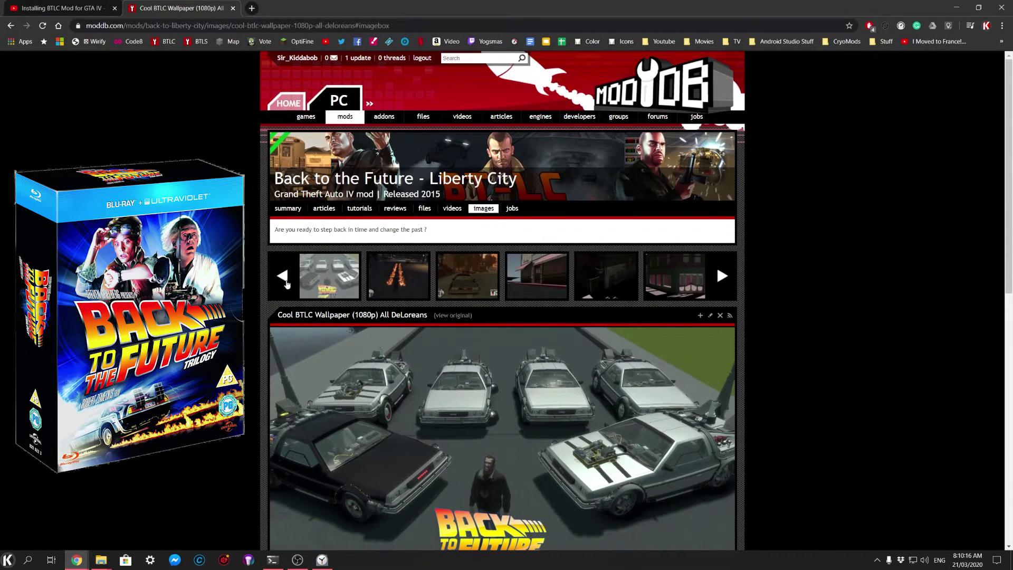
click(342, 279)
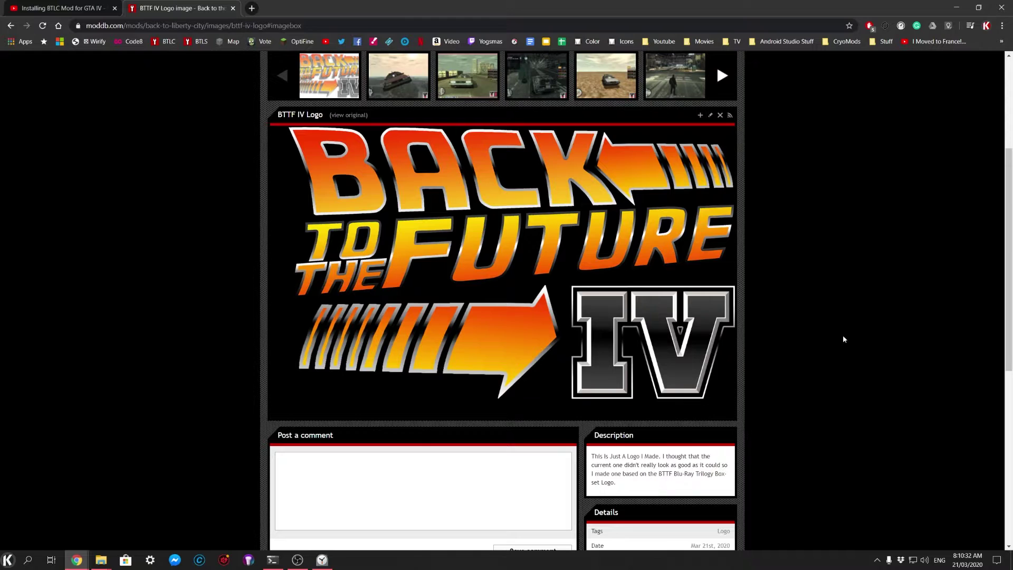
scroll(581, 248, up, 4)
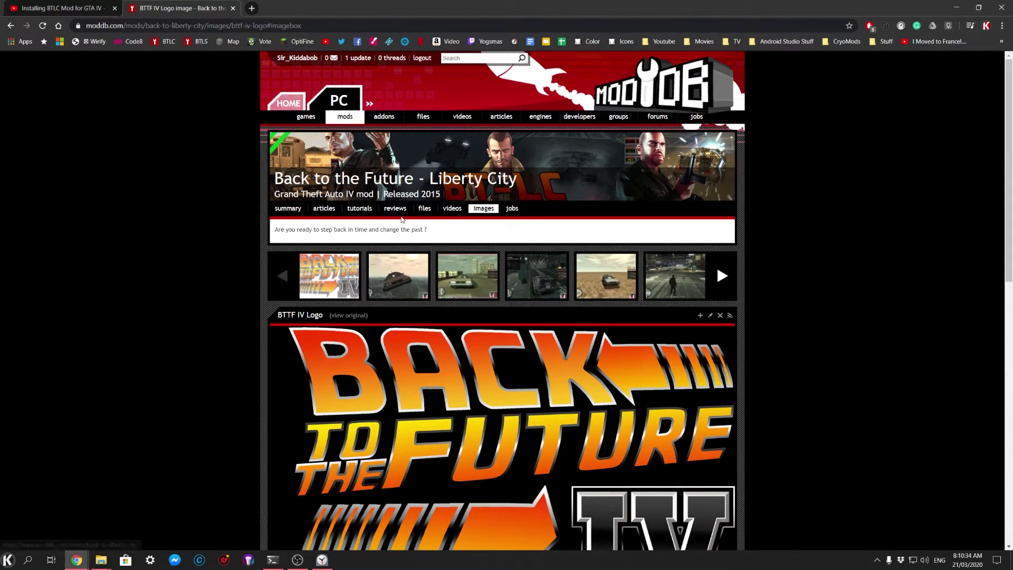
Open the mod's files list and the Back To Liberty City 2-10-2015 download page.
click(424, 209)
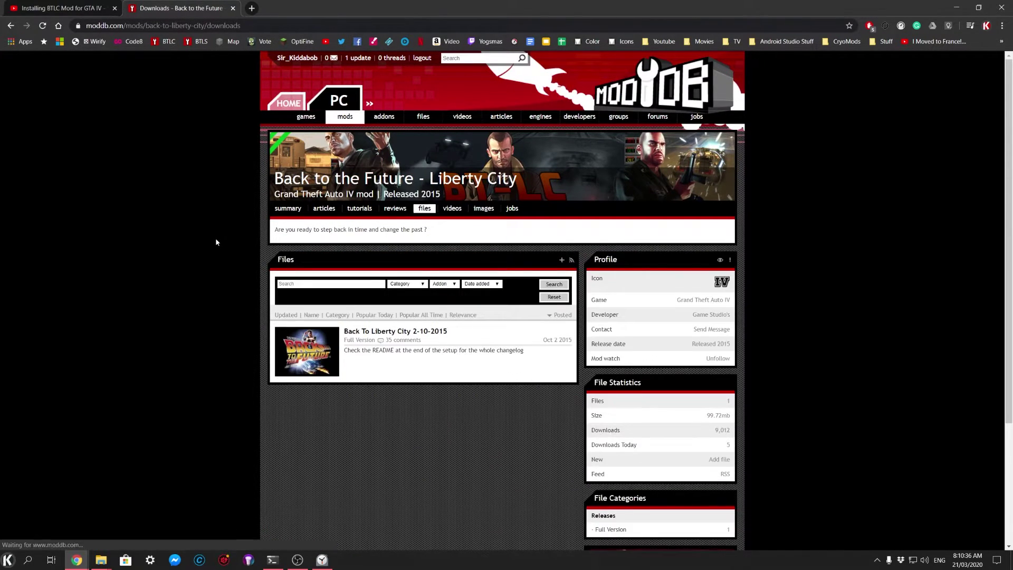
scroll(216, 242, down, 1)
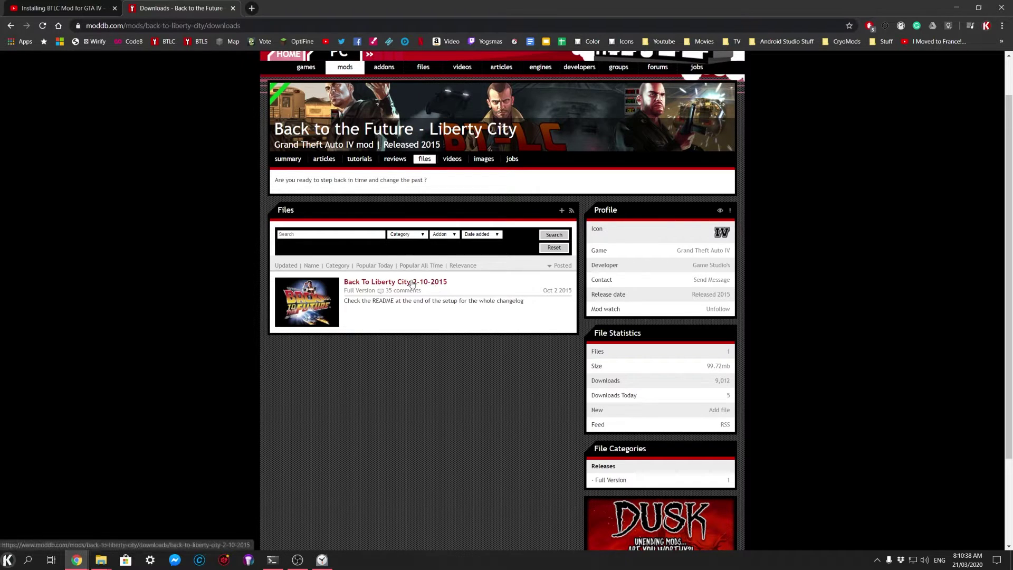
click(436, 284)
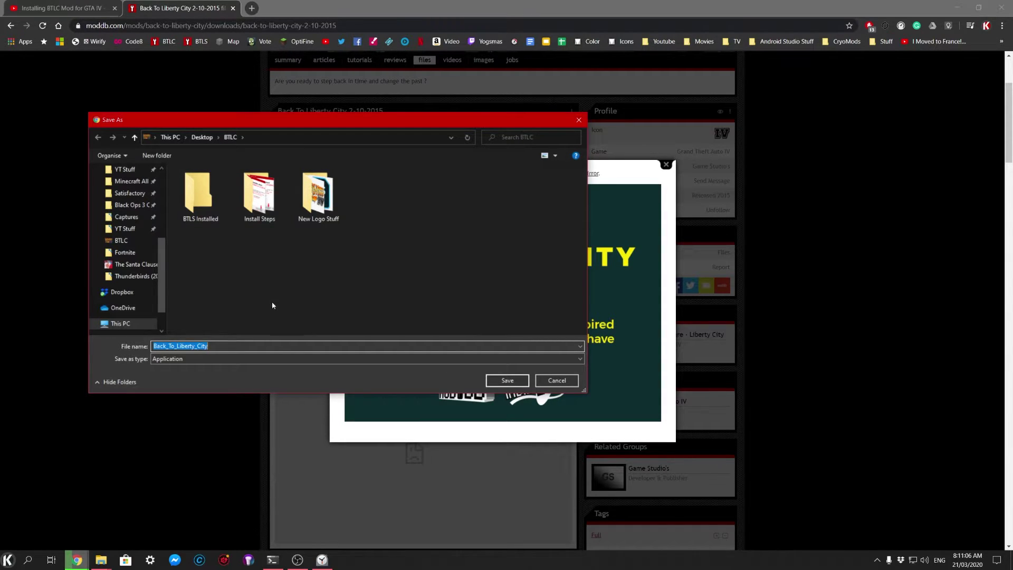
Point the Save As dialog at Desktop > BTLC with file name Back_To_Liberty_City.
click(270, 284)
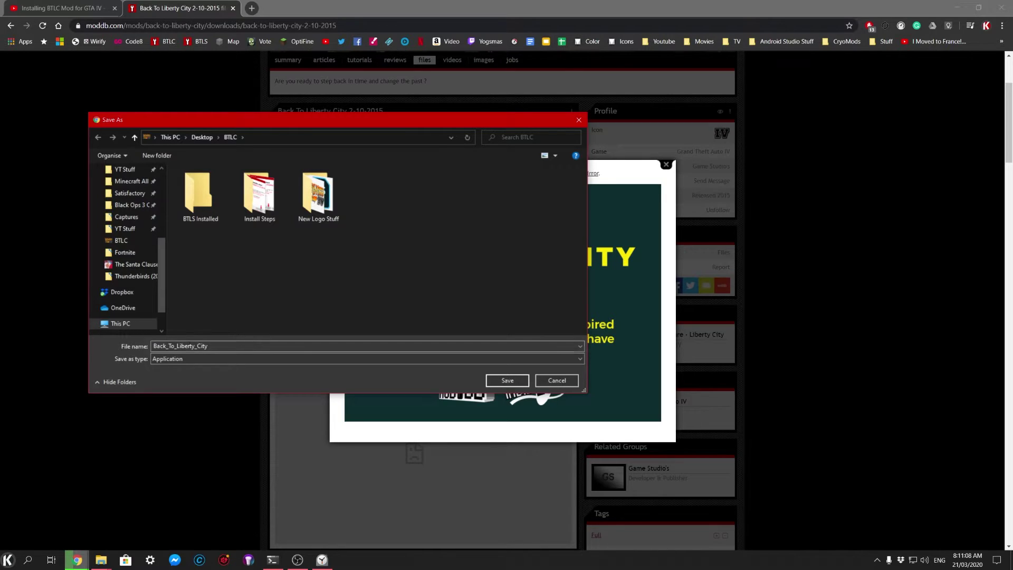
double_click(271, 347)
click(265, 309)
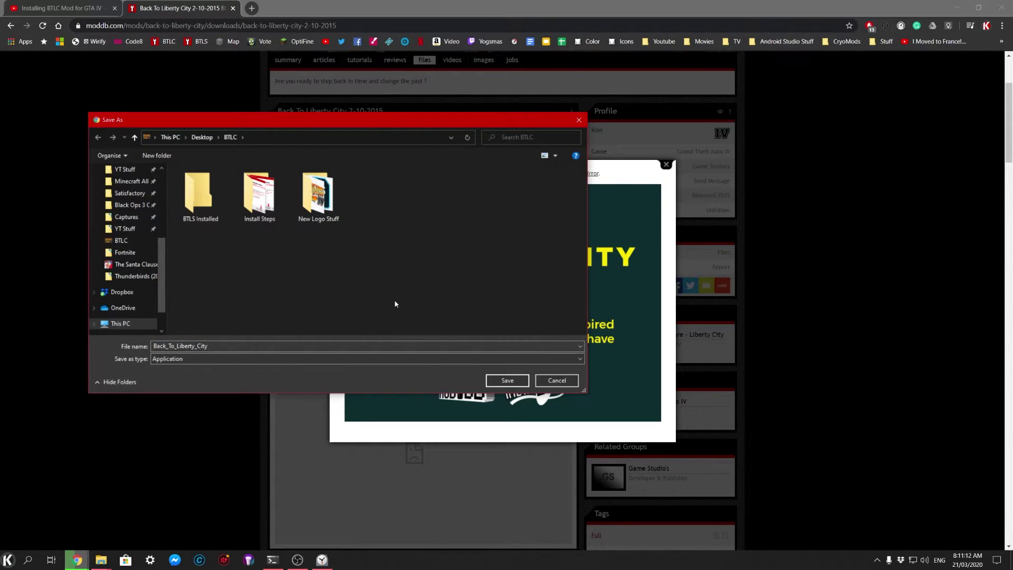
Save the installer into BTLC and move the BTLC Explorer window to the screen centre.
click(508, 380)
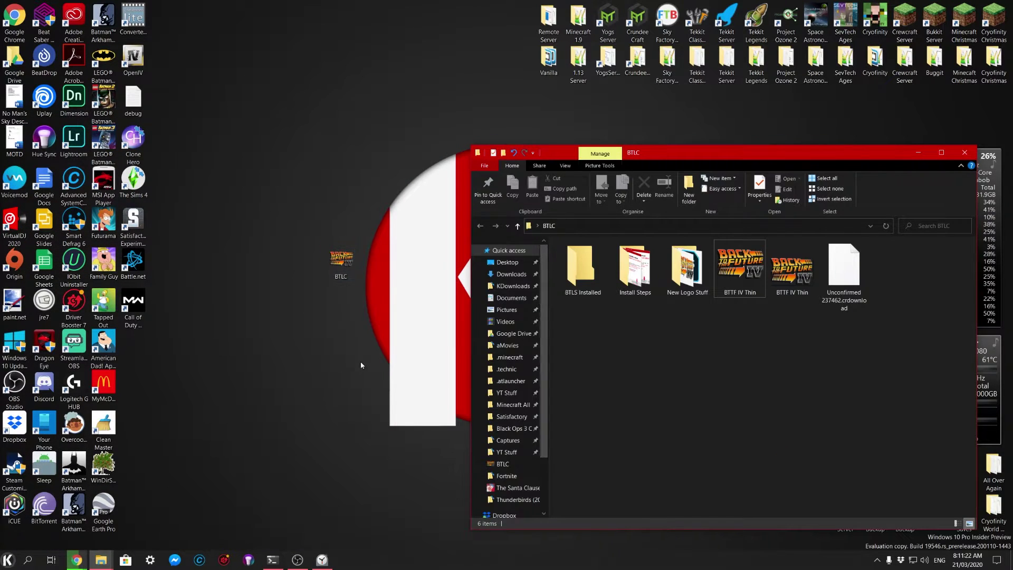
drag(710, 160, 505, 121)
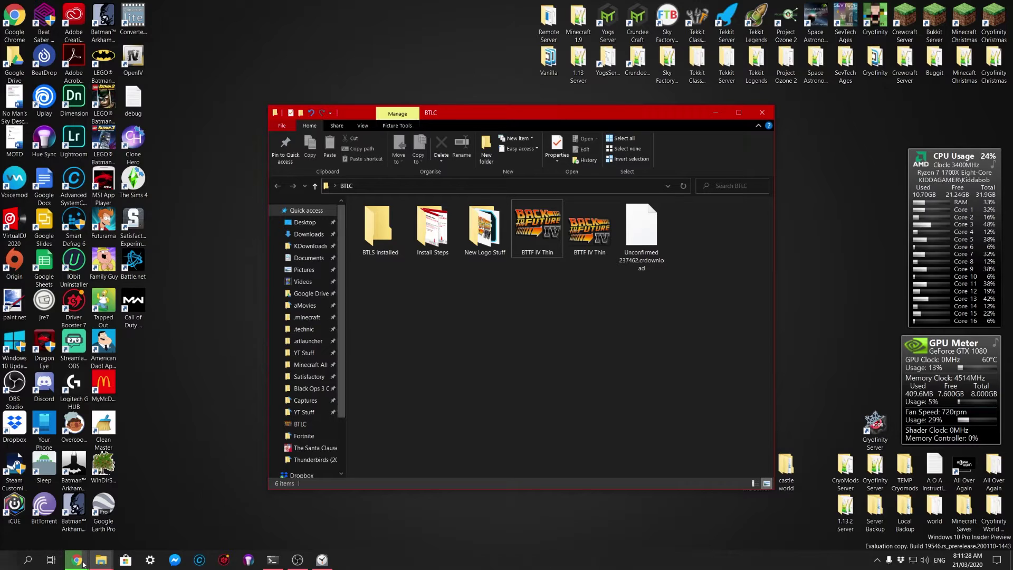
mouse_move(77, 560)
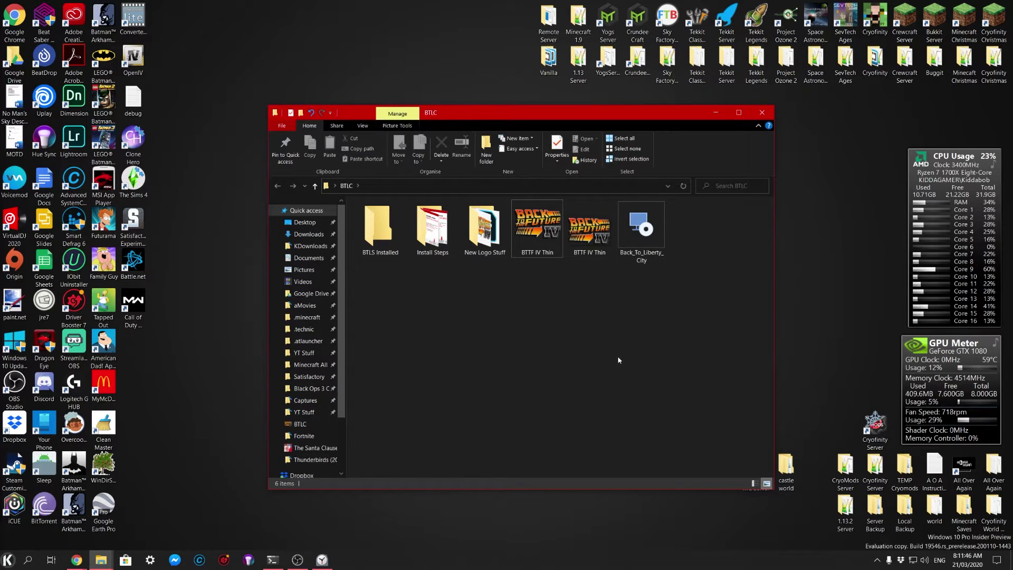
Run the downloaded Back_To_Liberty_City installer from the BTLC folder.
click(641, 233)
key(Return)
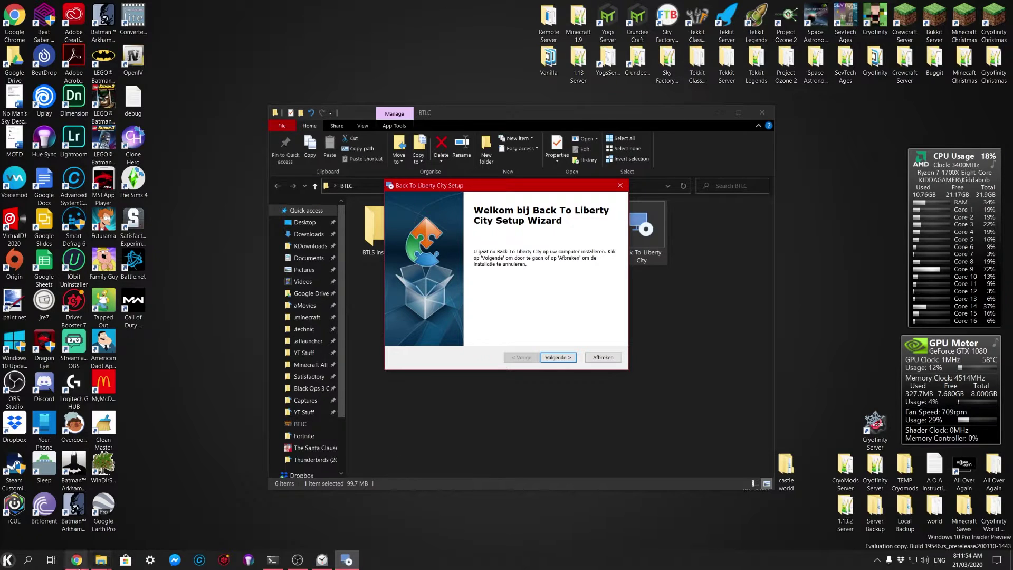
mouse_move(76, 559)
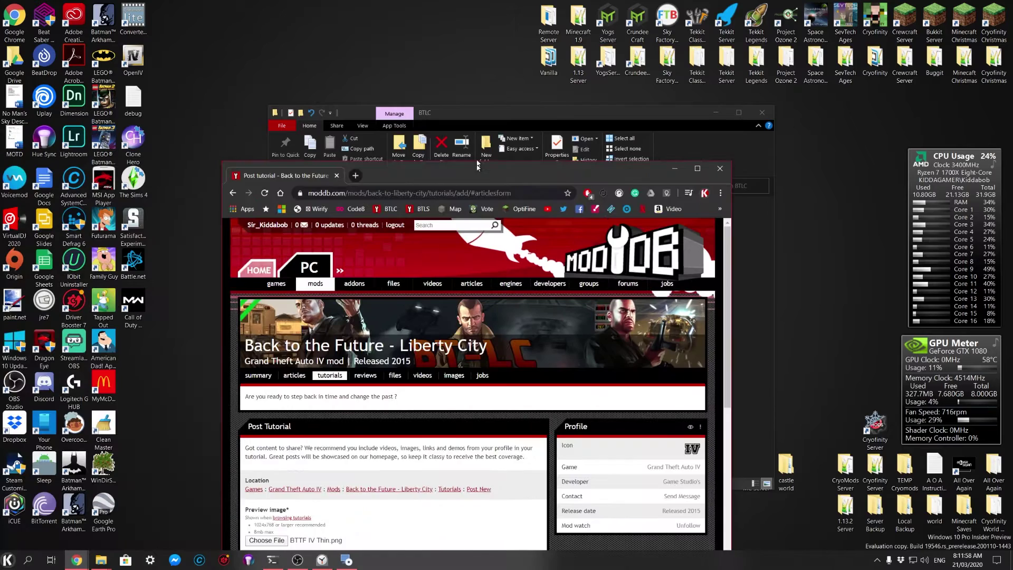
scroll(245, 287, down, 5)
scroll(196, 289, down, 4)
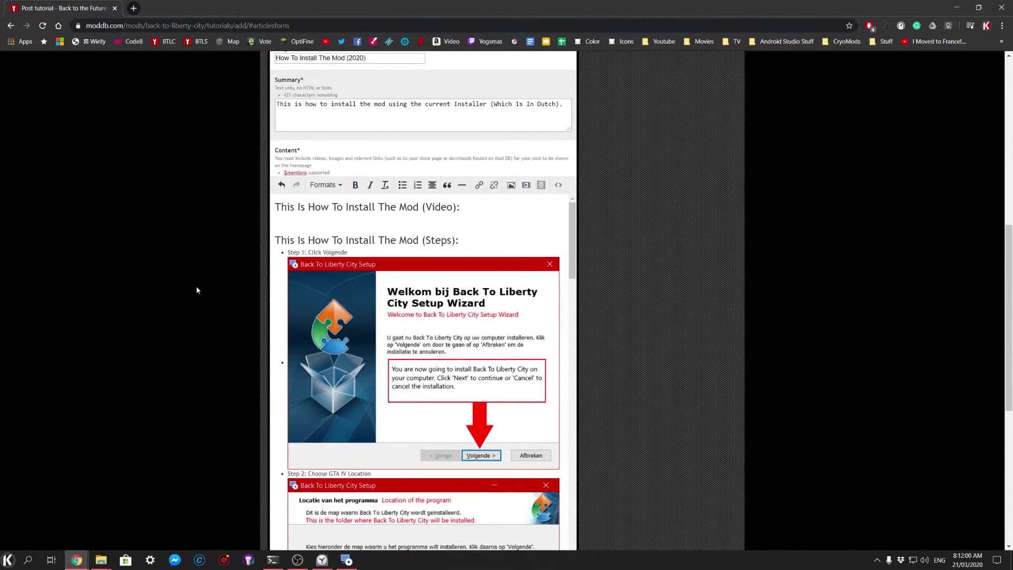
scroll(214, 288, down, 1)
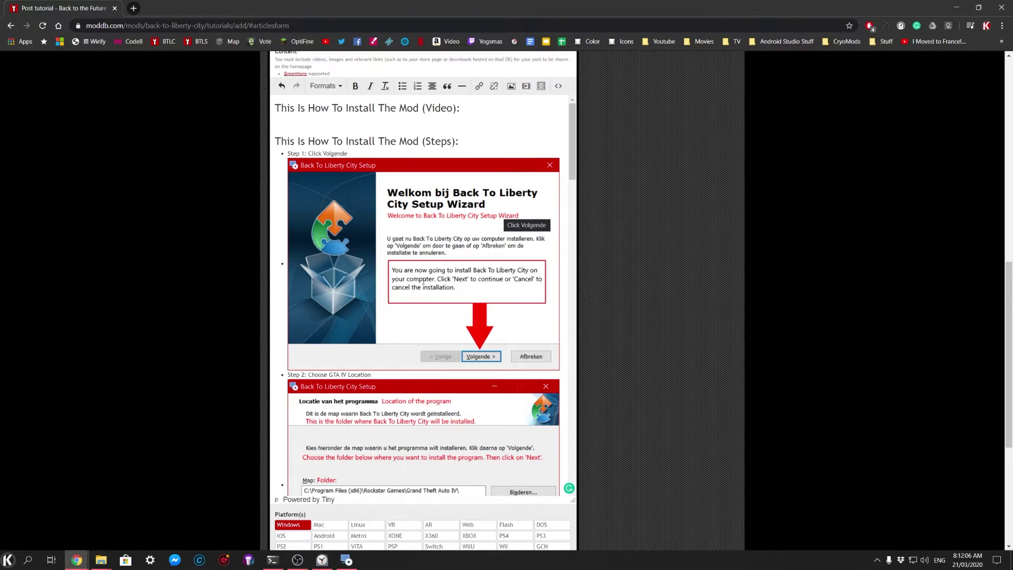
scroll(527, 297, down, 1)
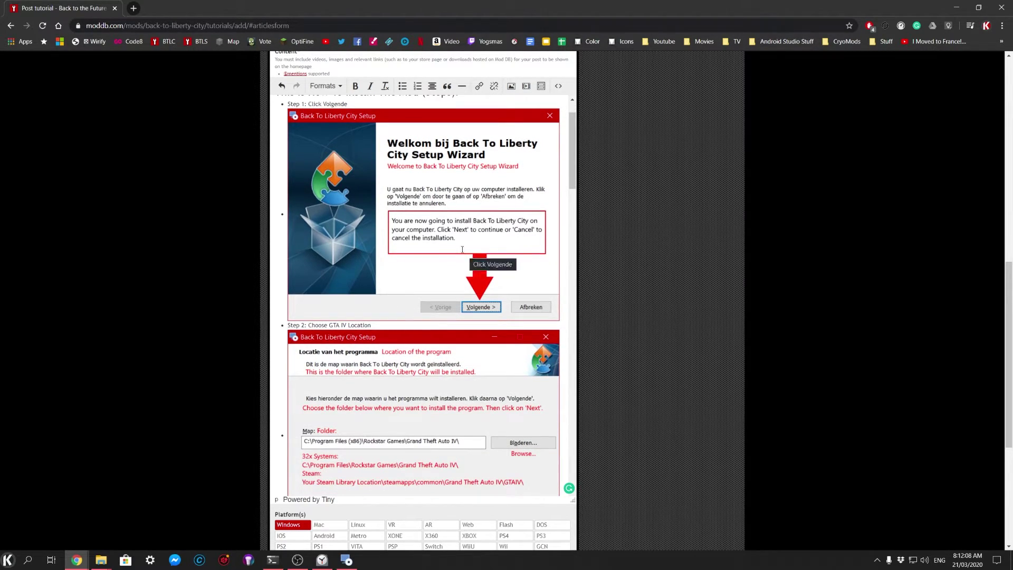
scroll(395, 349, down, 2)
scroll(396, 349, down, 1)
scroll(345, 335, down, 1)
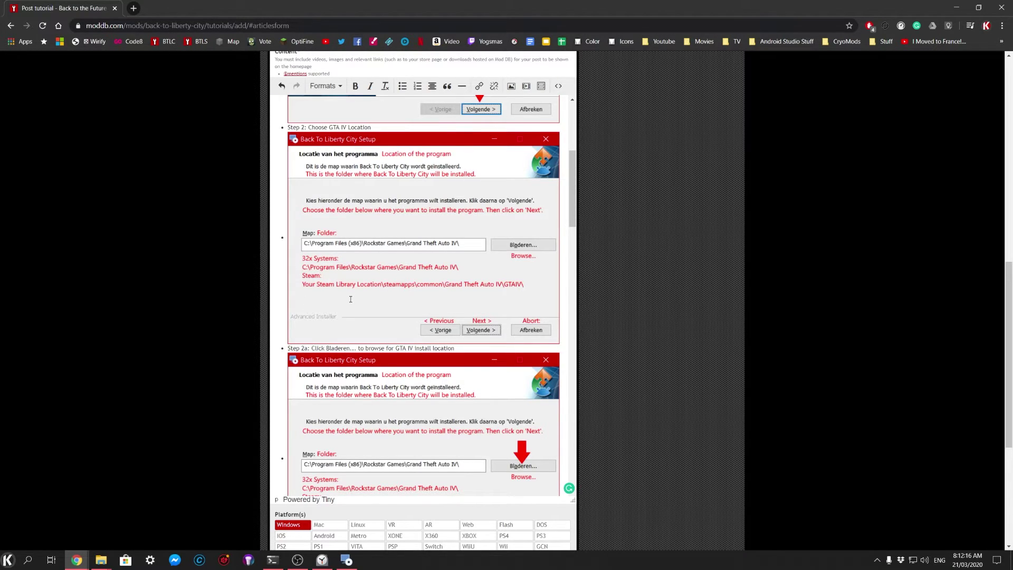
scroll(350, 299, down, 4)
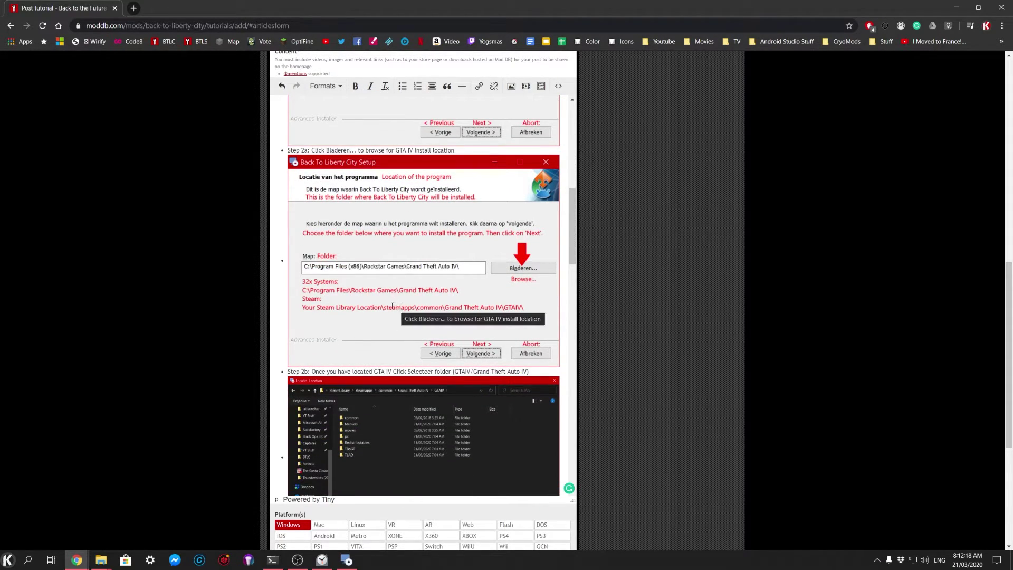
scroll(394, 308, down, 8)
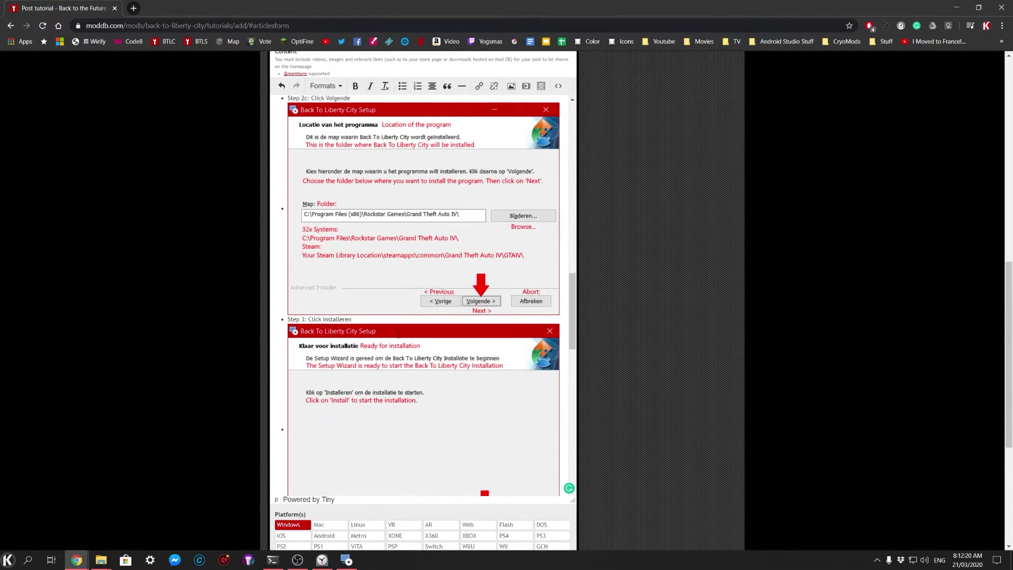
scroll(398, 334, down, 10)
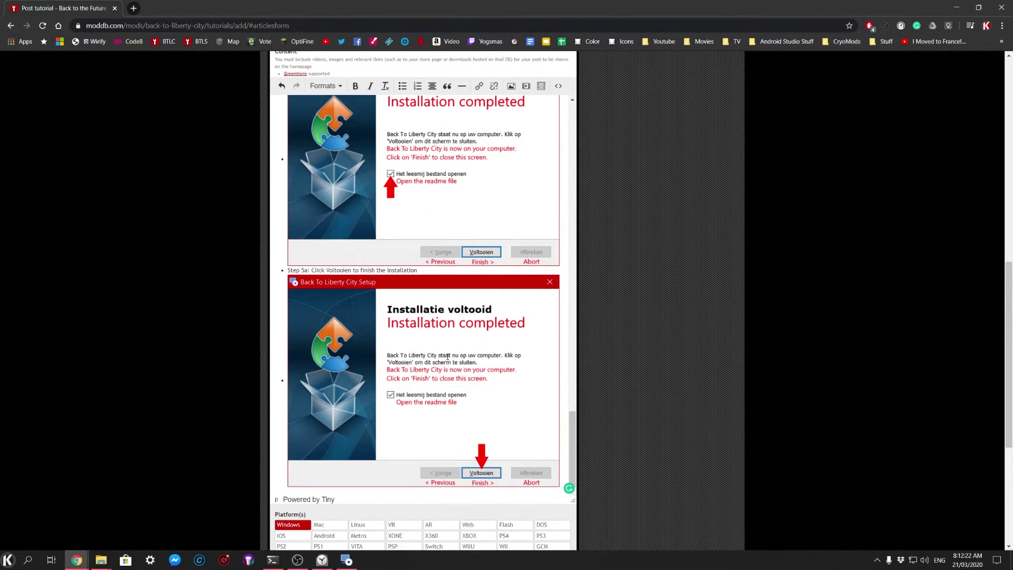
scroll(179, 291, up, 10)
scroll(398, 408, down, 7)
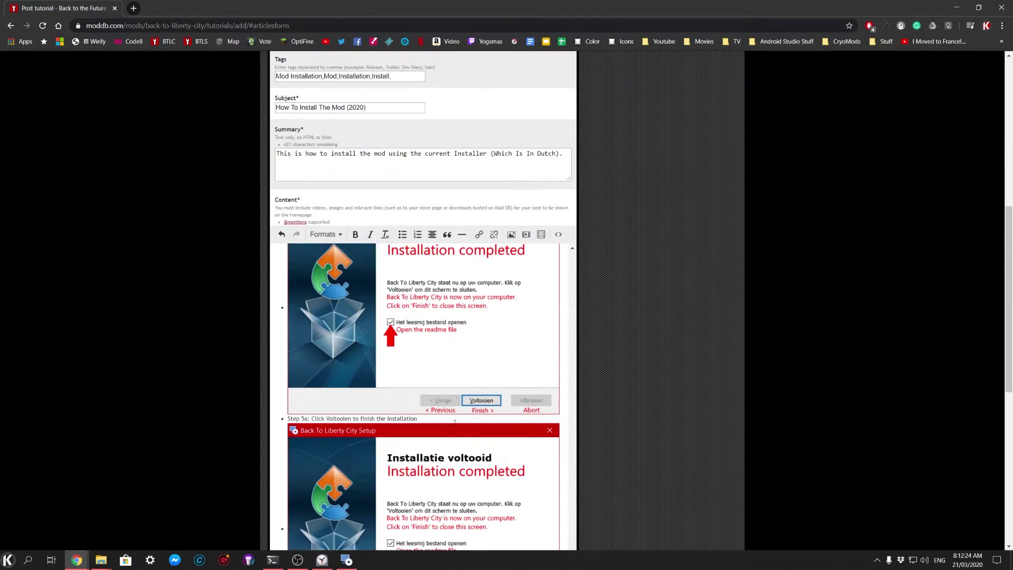
scroll(398, 408, up, 5)
scroll(399, 408, up, 10)
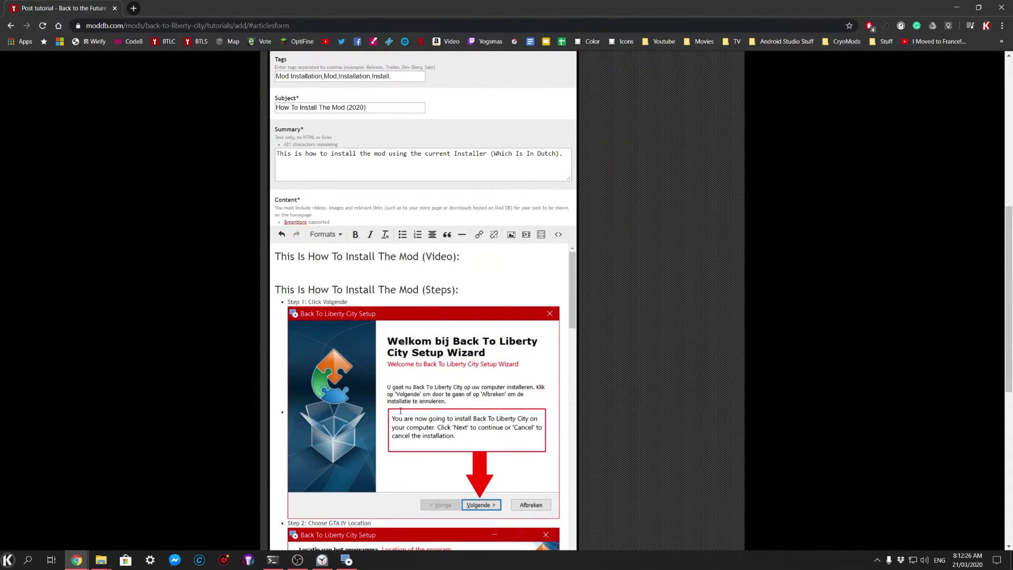
scroll(422, 395, down, 2)
scroll(422, 396, up, 2)
scroll(163, 328, down, 3)
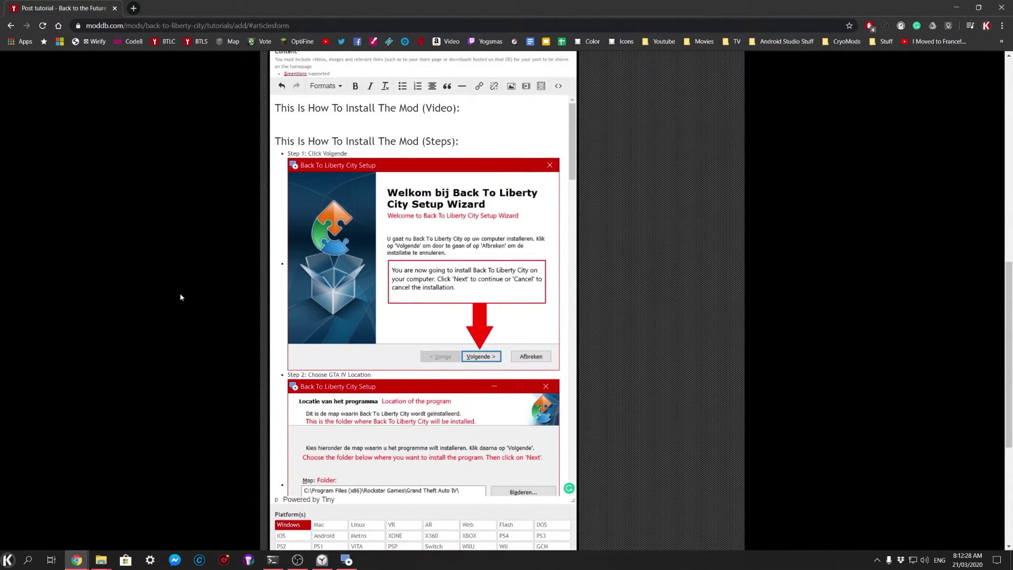
scroll(180, 293, up, 1)
Continue past the welcome page and set the install folder to BTLC > BTLS Installed.
click(957, 8)
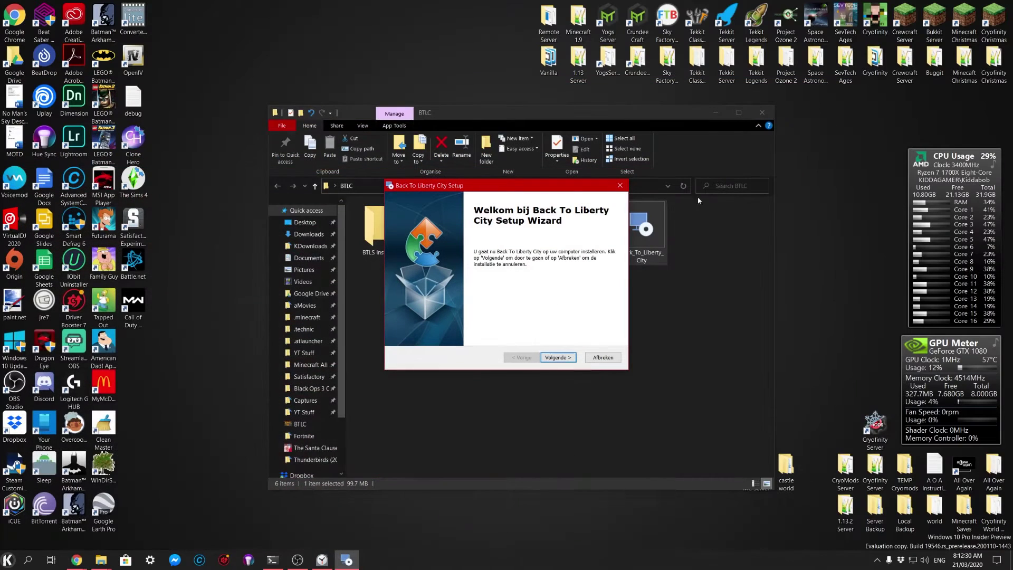
click(558, 358)
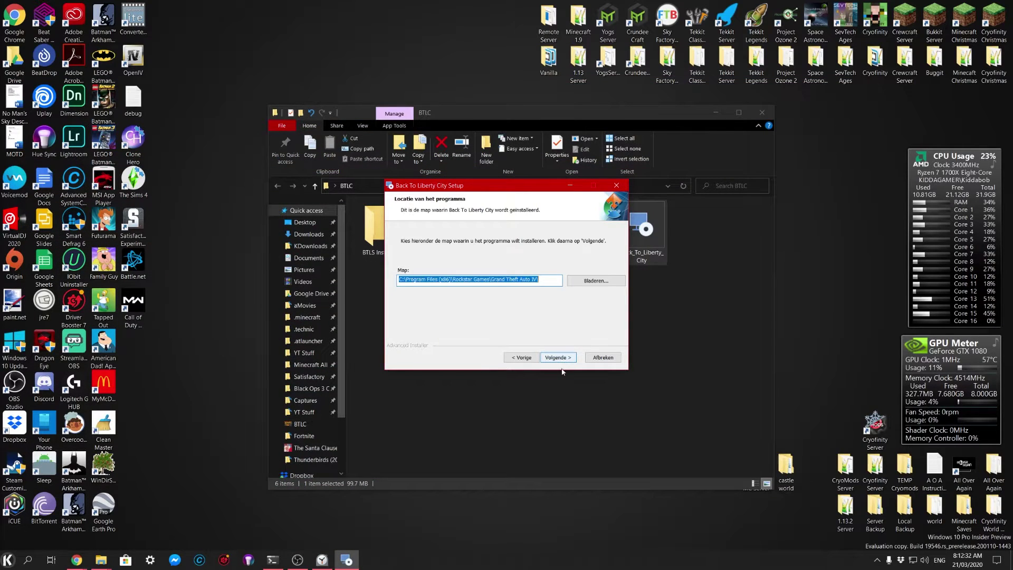
click(596, 280)
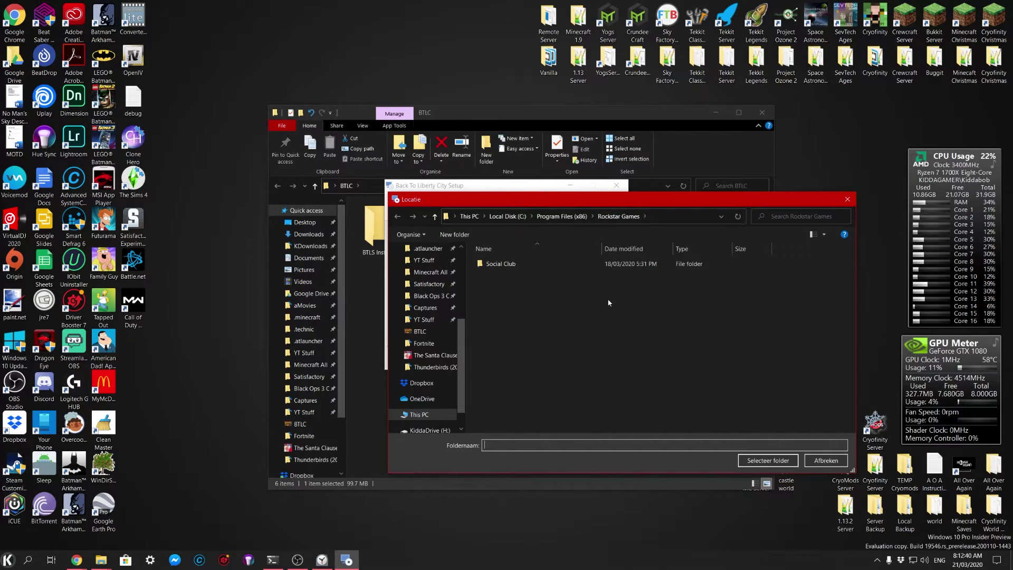
click(420, 331)
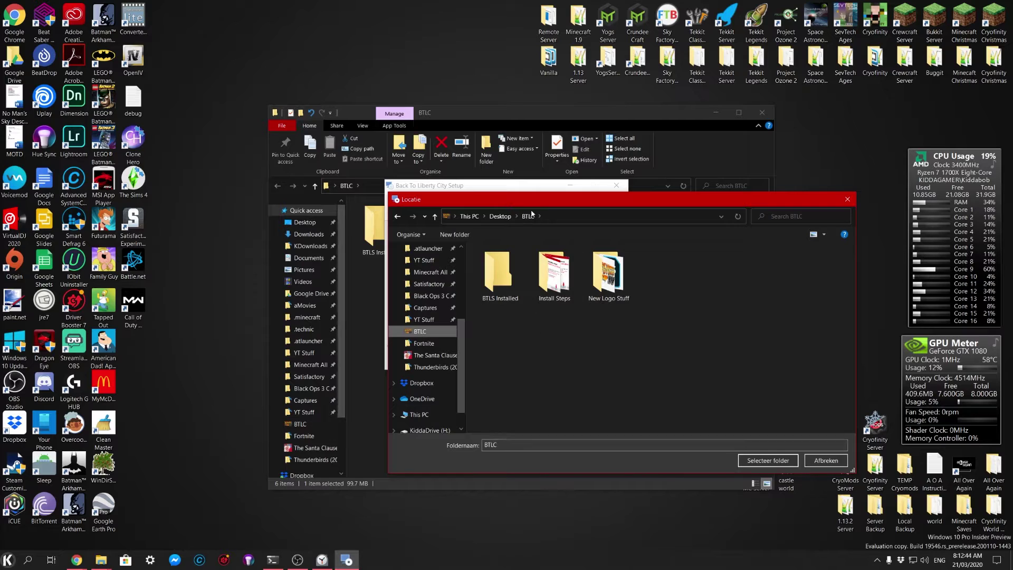
double_click(502, 277)
click(772, 463)
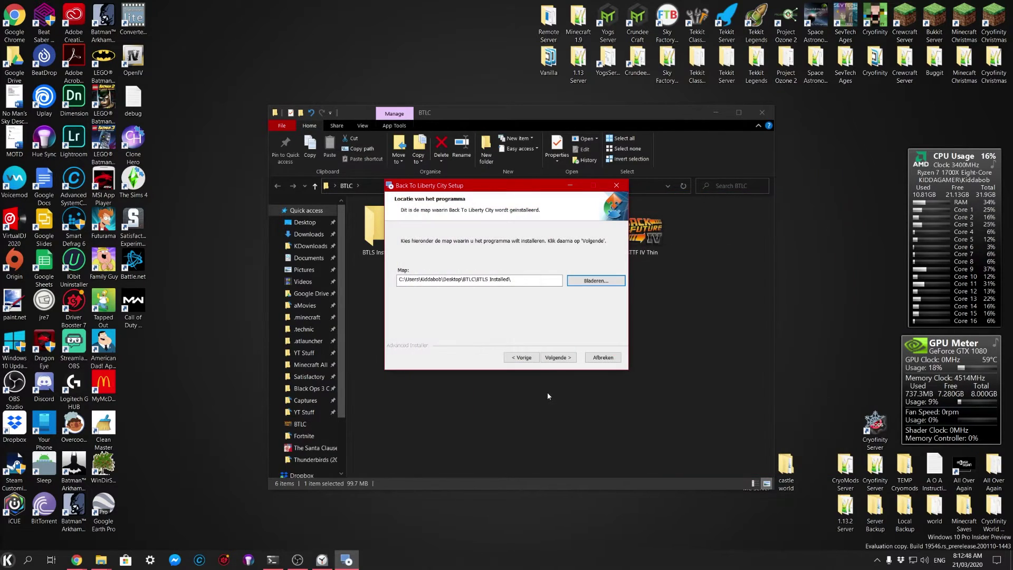
Start the installation and finish the wizard with Voltooien once it completes.
click(561, 359)
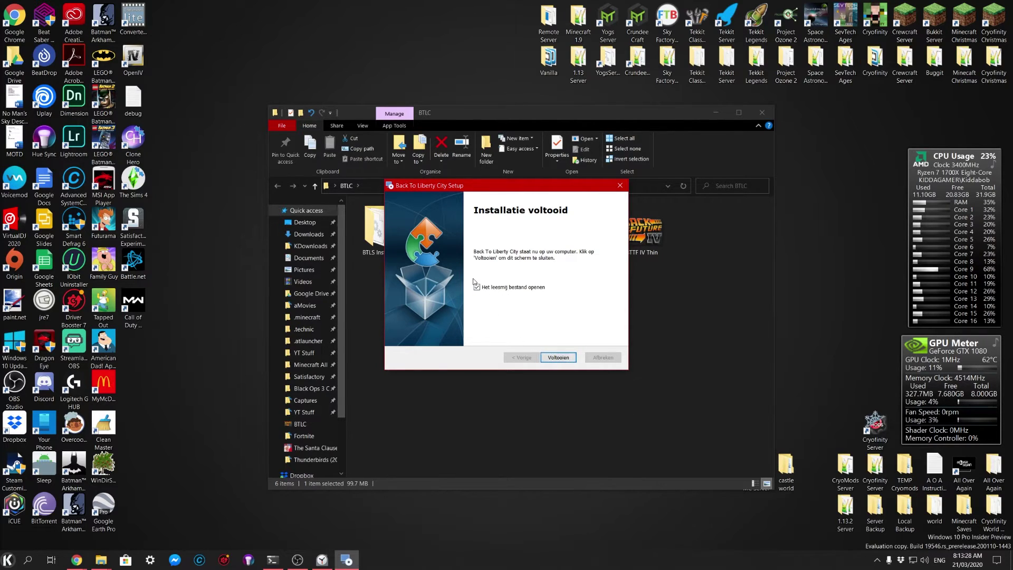
click(558, 358)
Open BTLS Installed from the BTLC folder and maximize its Explorer window.
double_click(380, 230)
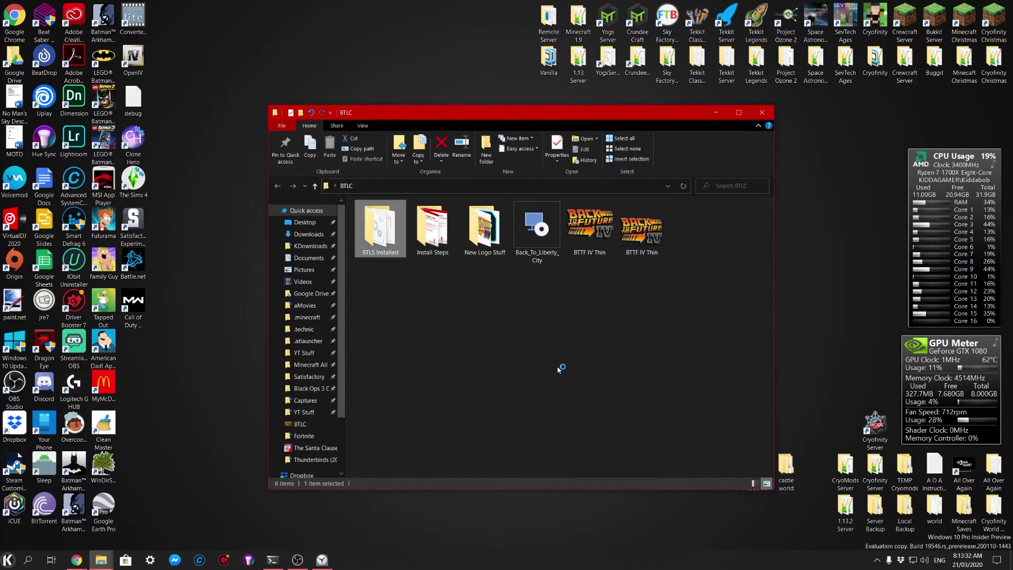
key(super+Up)
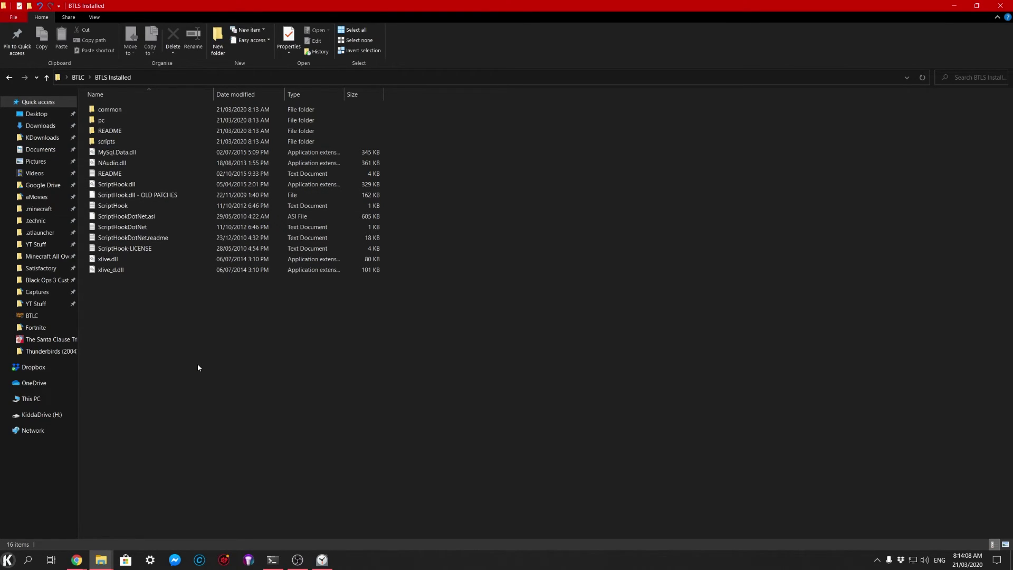
double_click(123, 133)
click(122, 111)
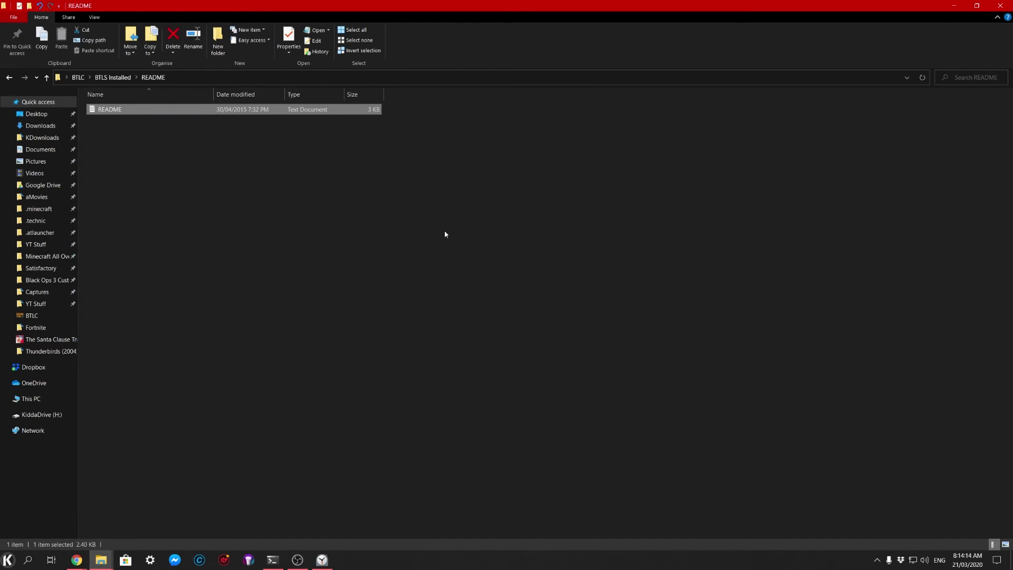
click(113, 77)
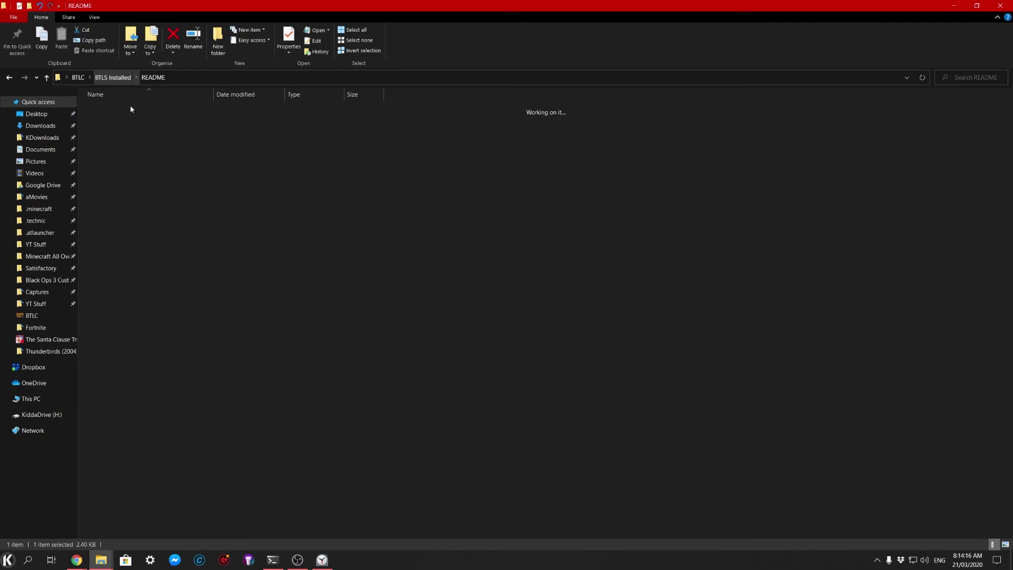
click(121, 174)
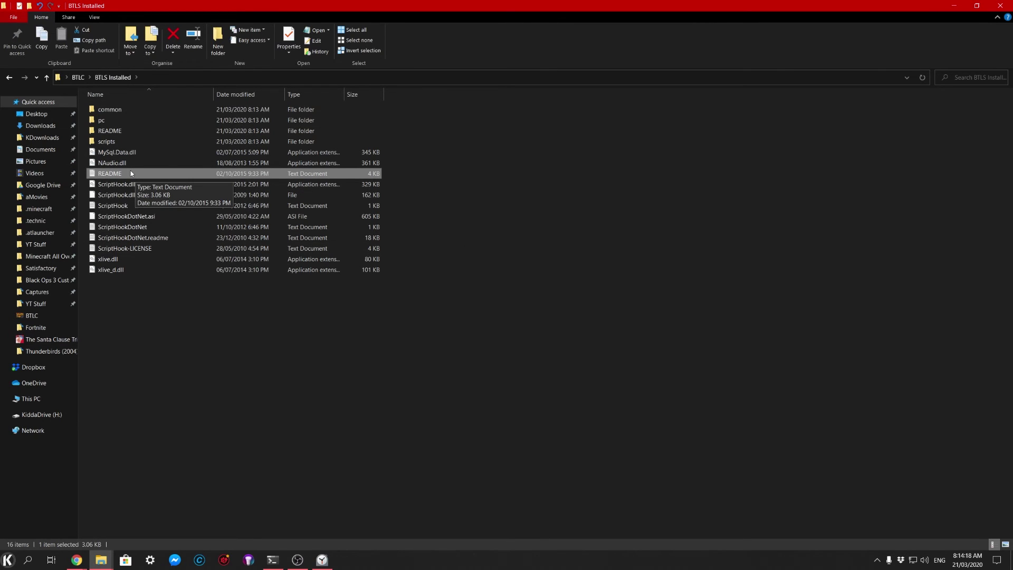